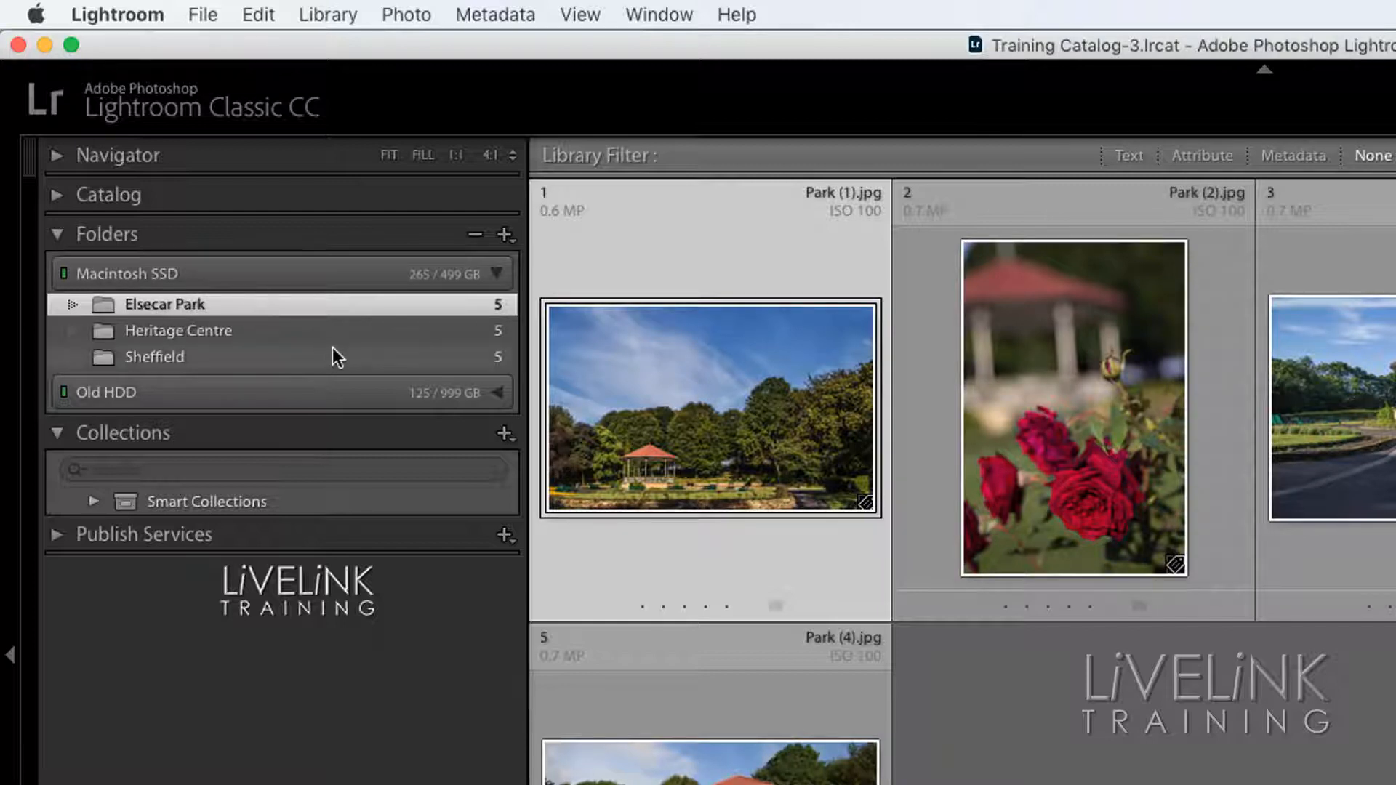
Review the photos in the Heritage Centre and Sheffield folders and in the York Minster, York Night and York Wheel folders on Old HDD.
left_click(347, 331)
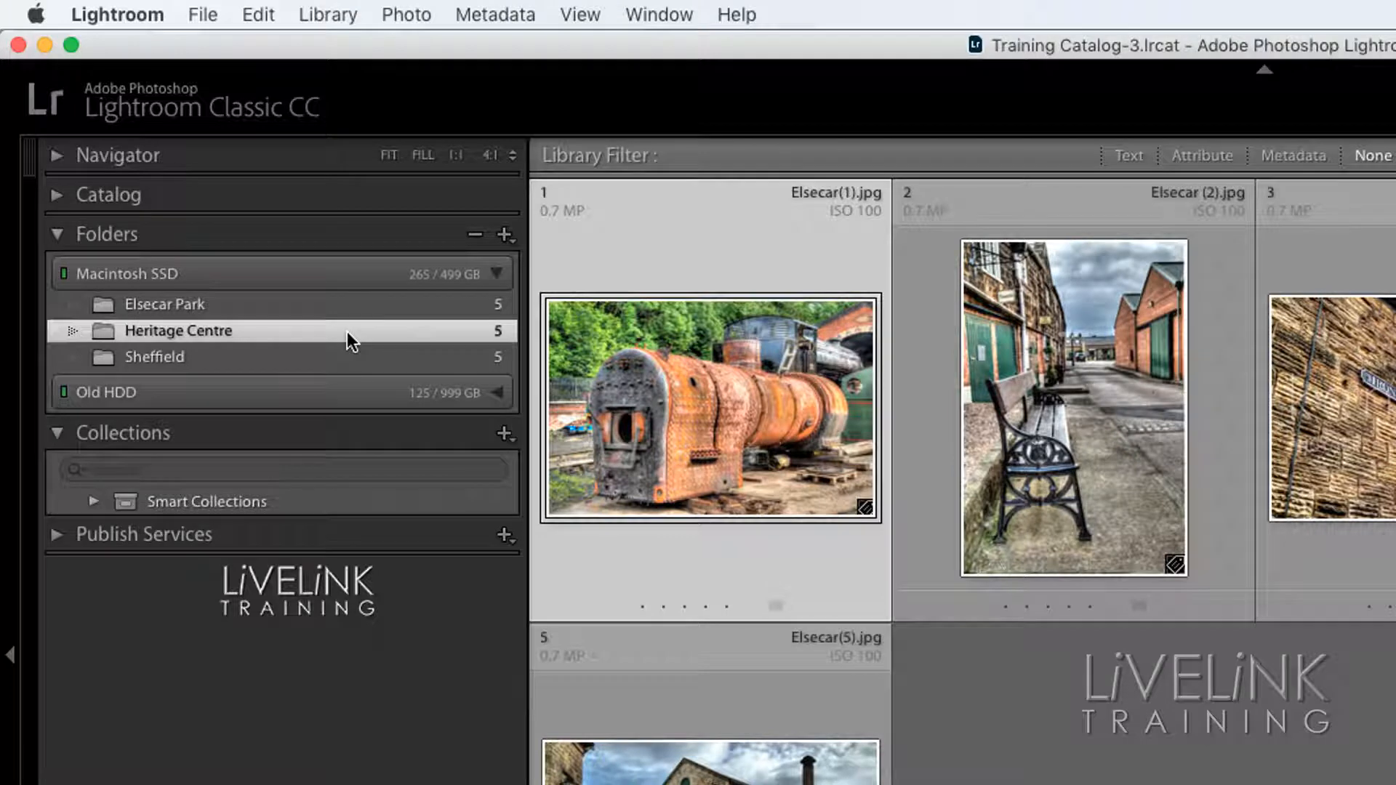
left_click(295, 360)
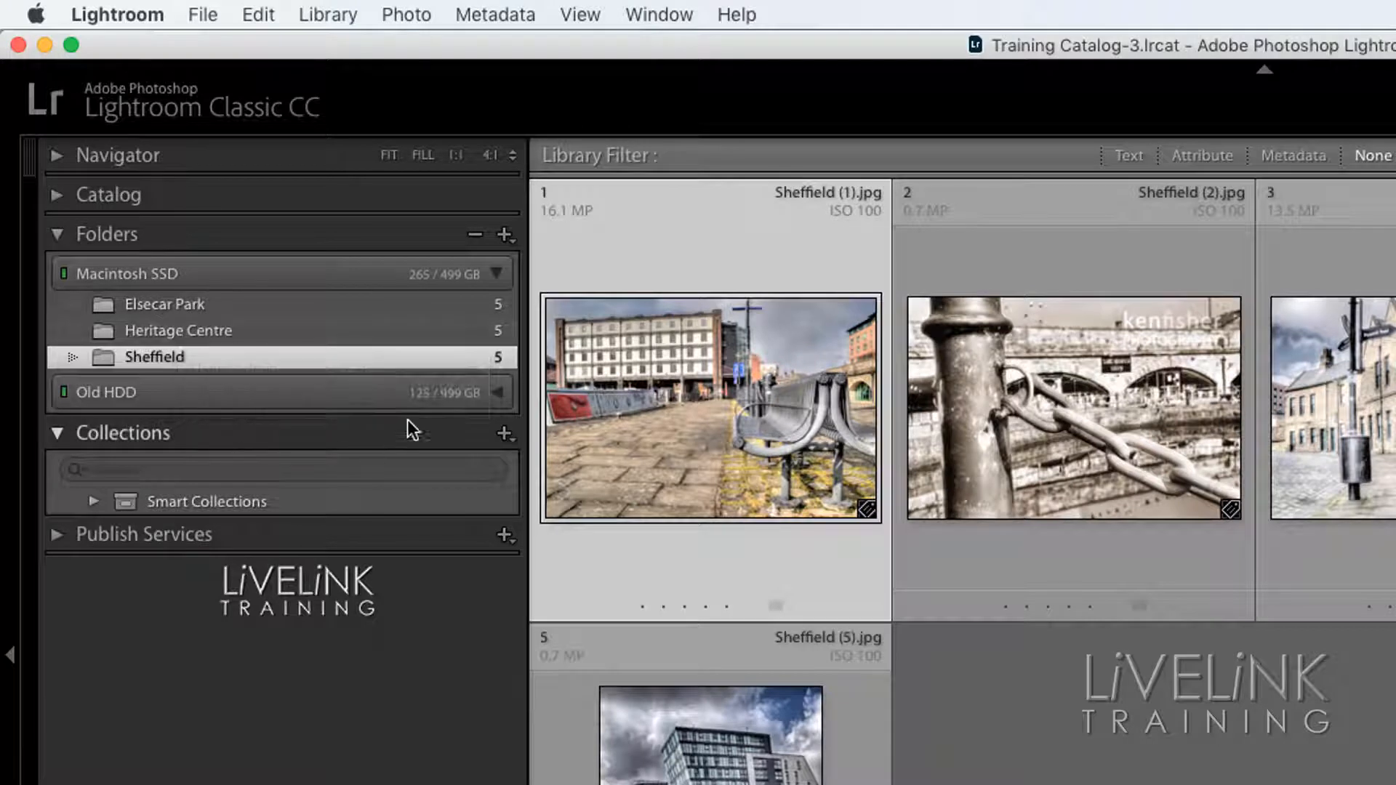
left_click(496, 394)
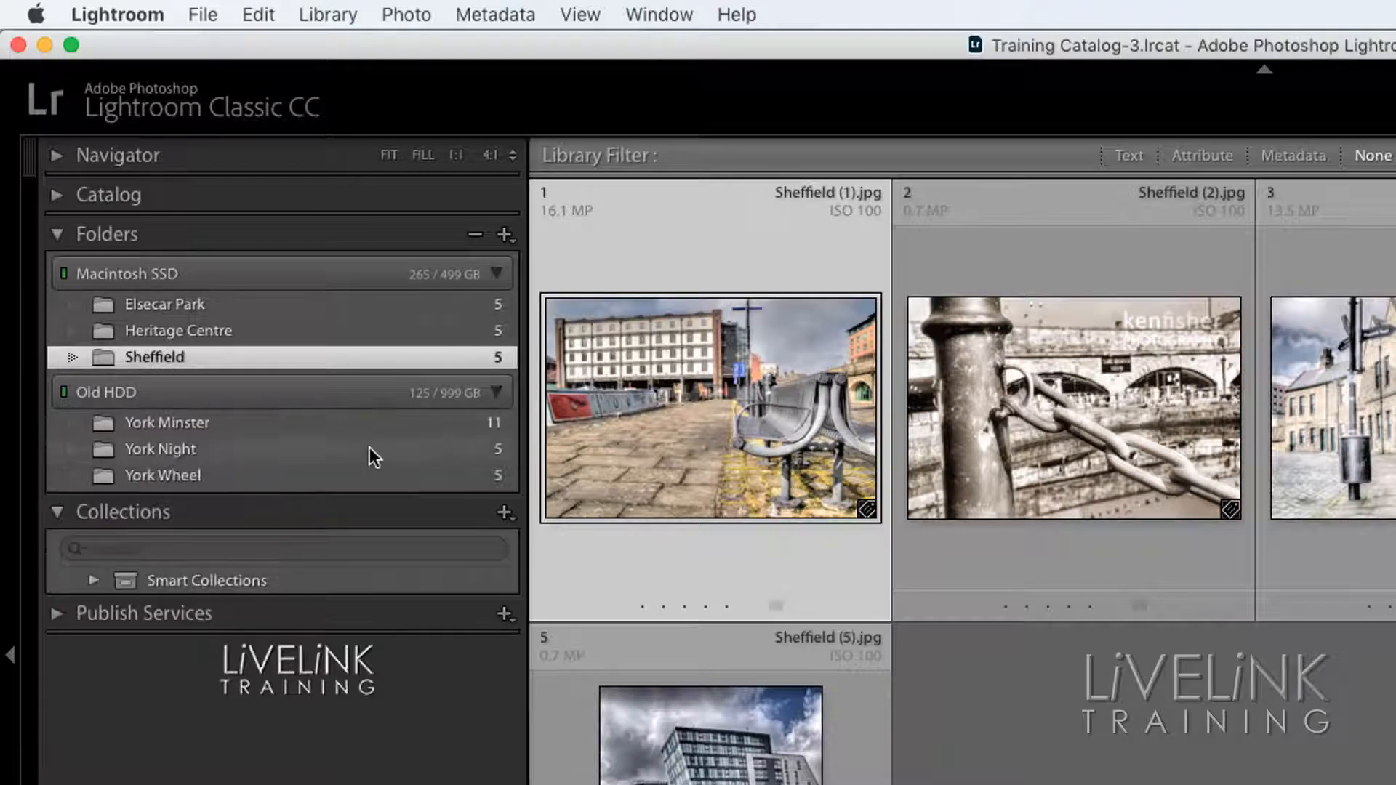
left_click(330, 432)
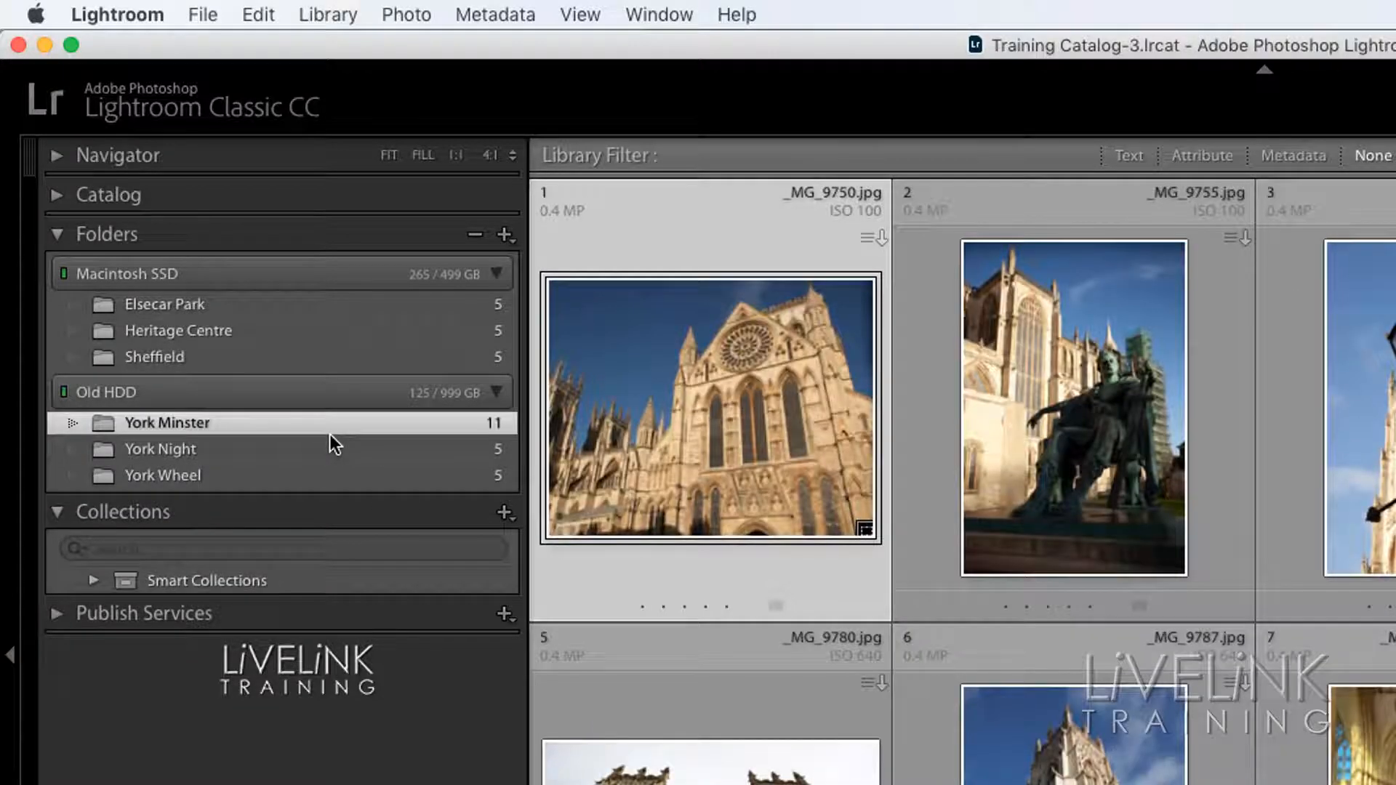
left_click(320, 452)
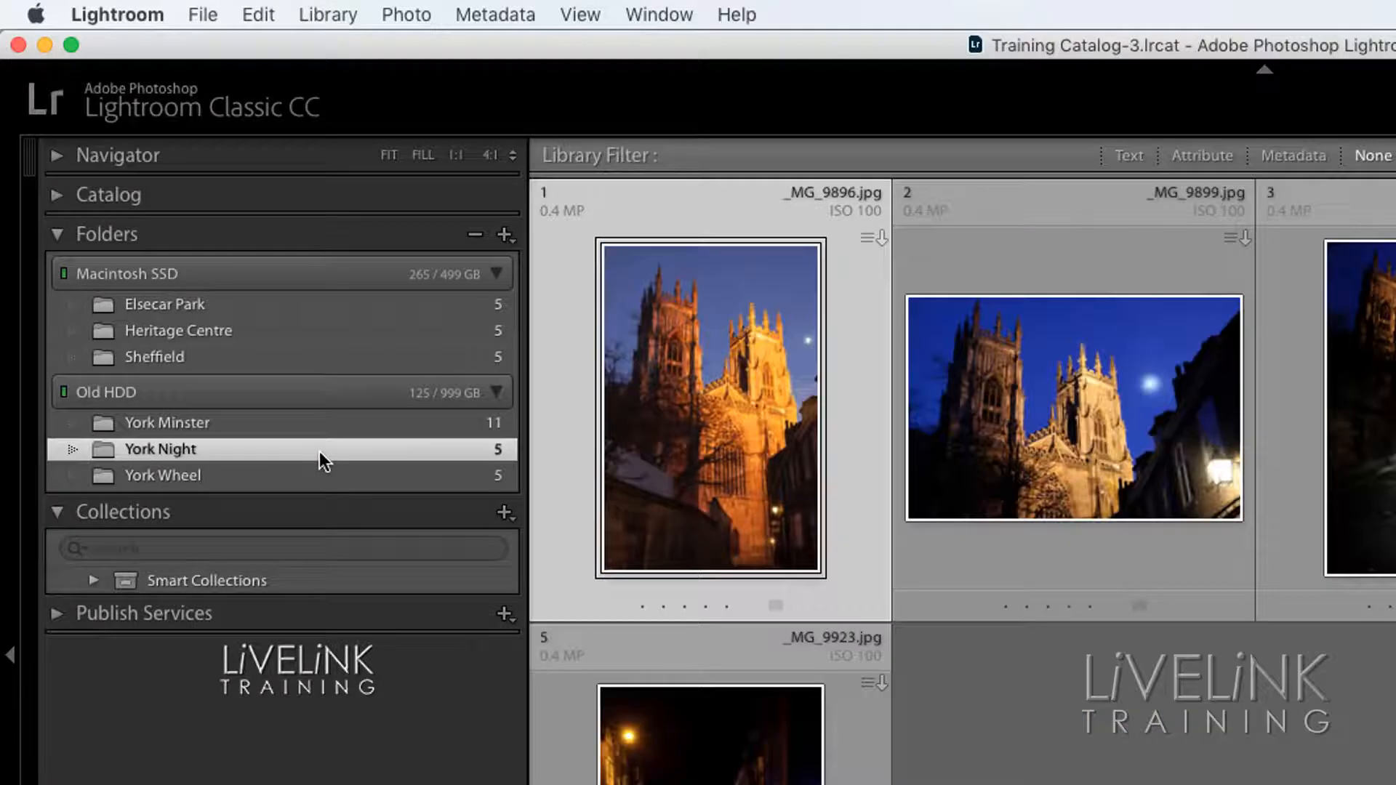
left_click(327, 477)
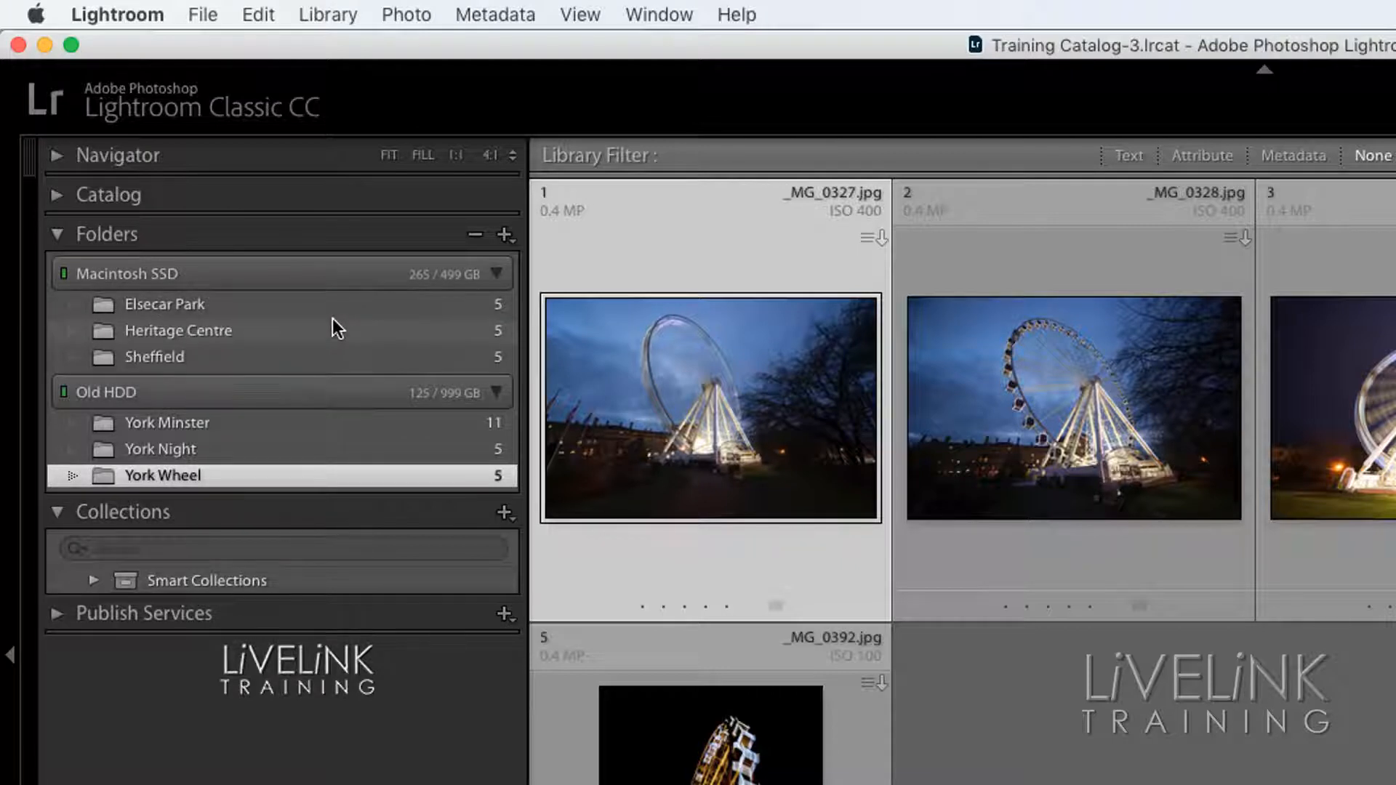
mouse_move(333, 320)
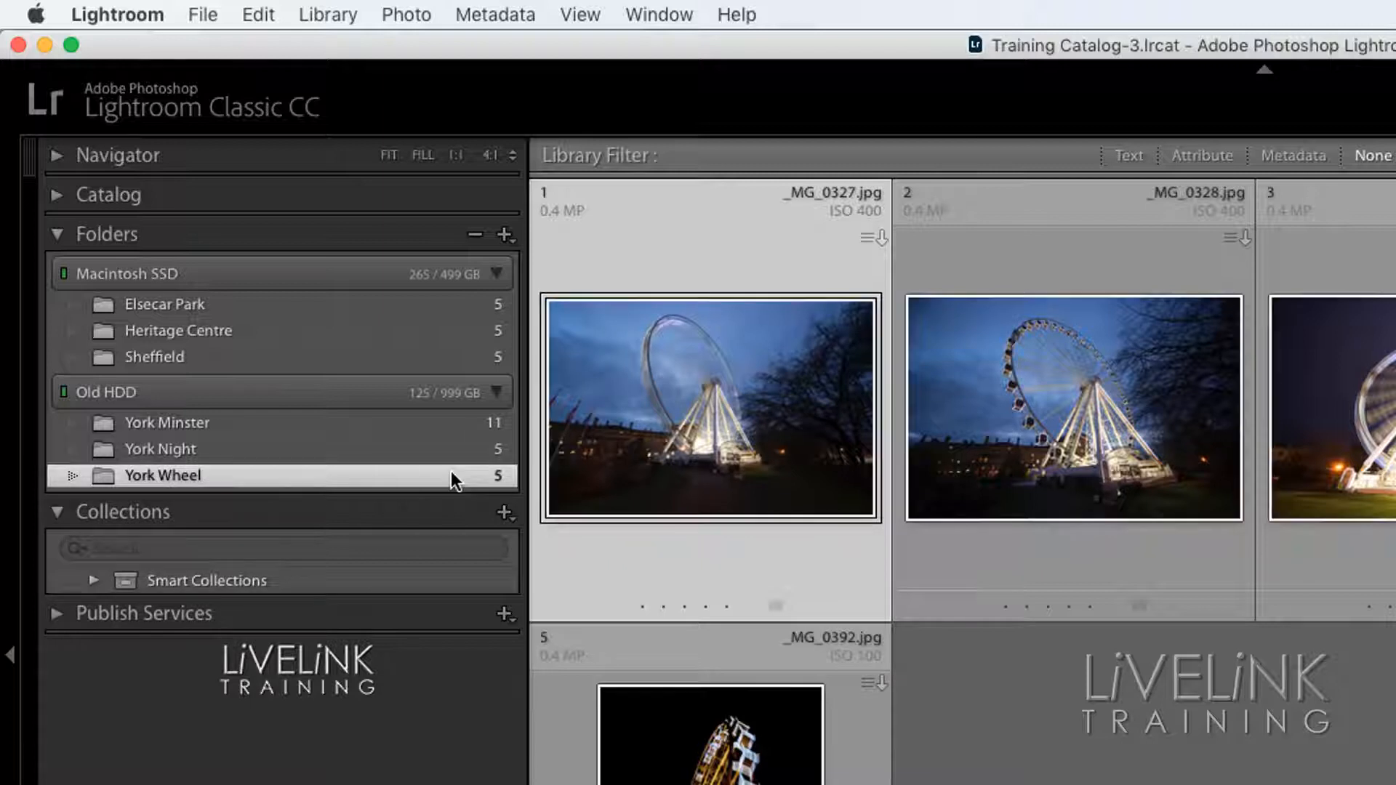
Create a regular collection named Slideshow, outside any collection set and without including the selected photos.
left_click(504, 513)
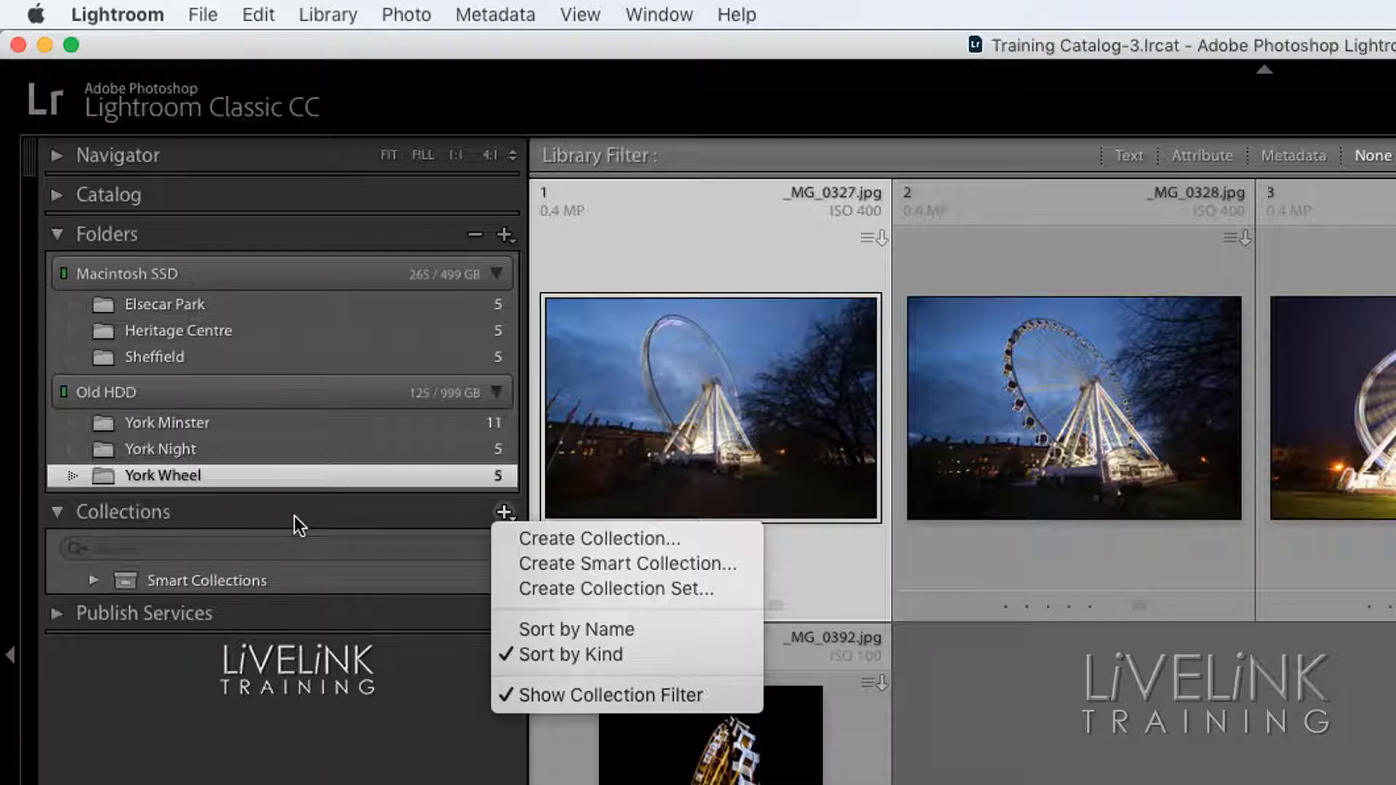
left_click(622, 539)
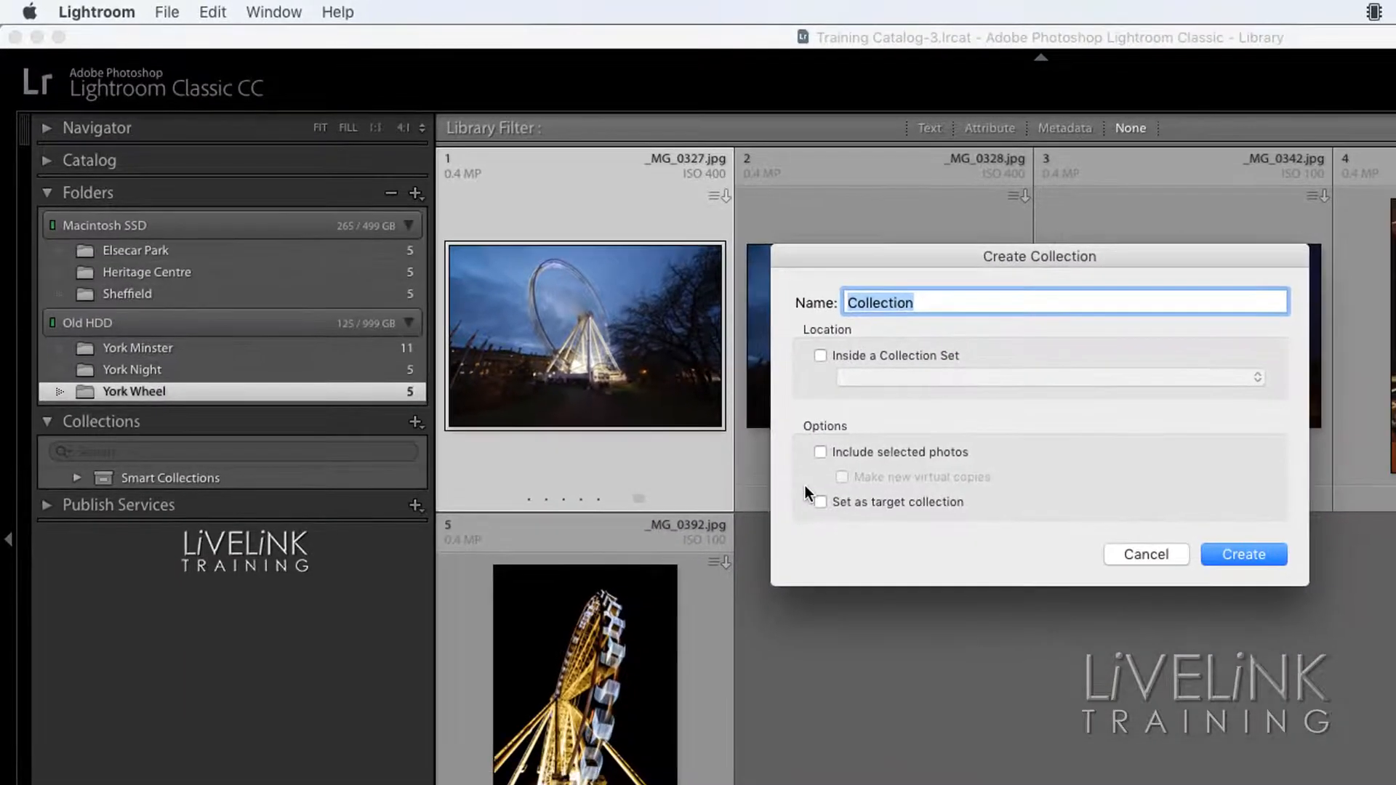
type("S")
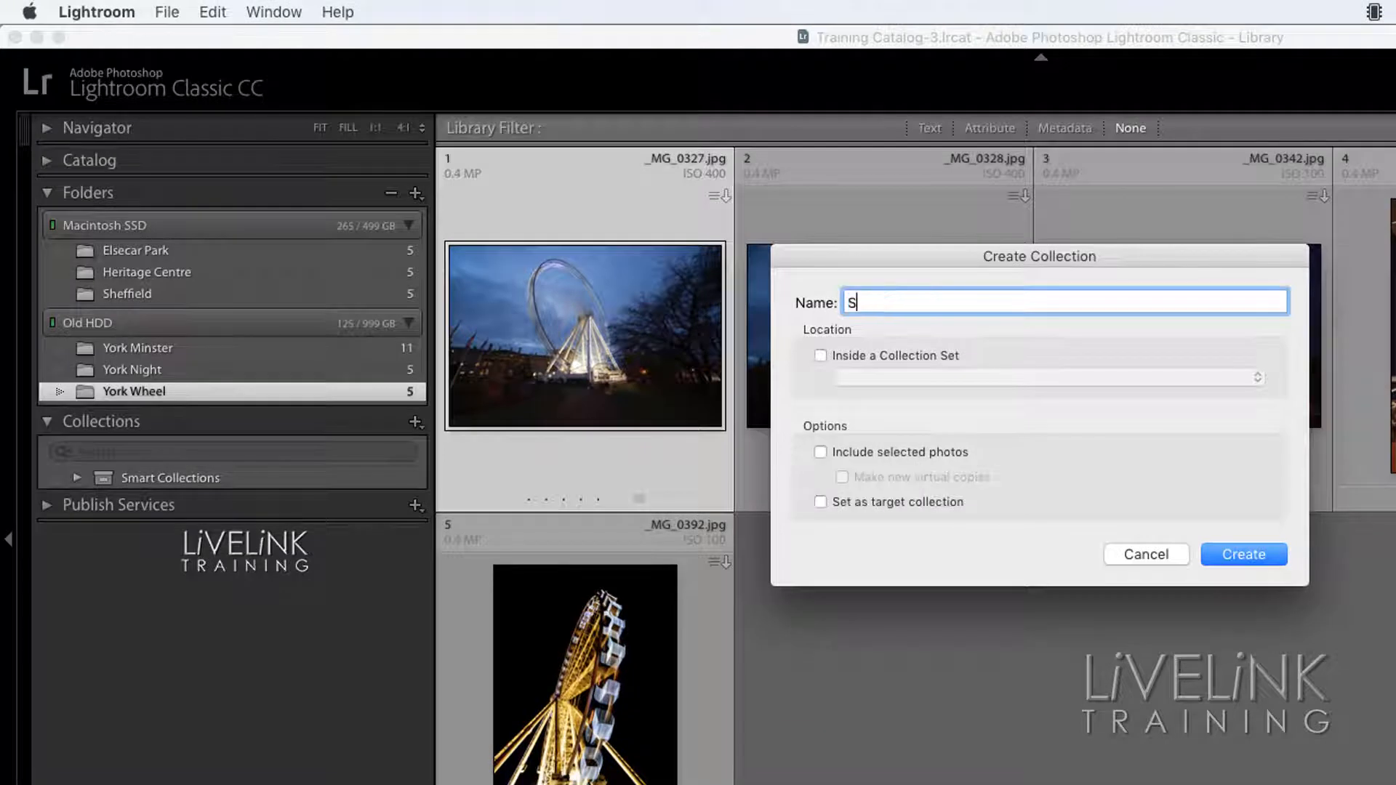
type("lideshow")
left_click(1255, 556)
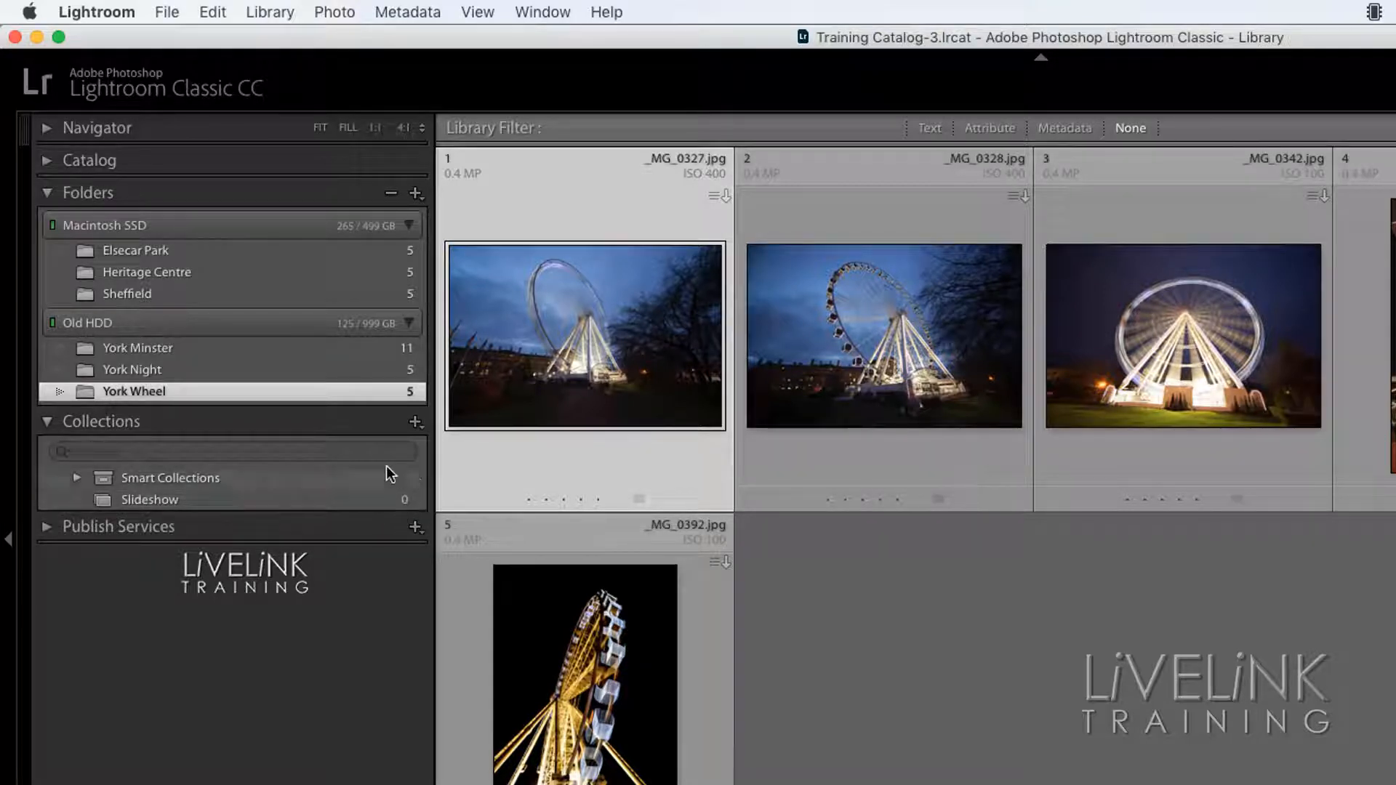
key("super+a")
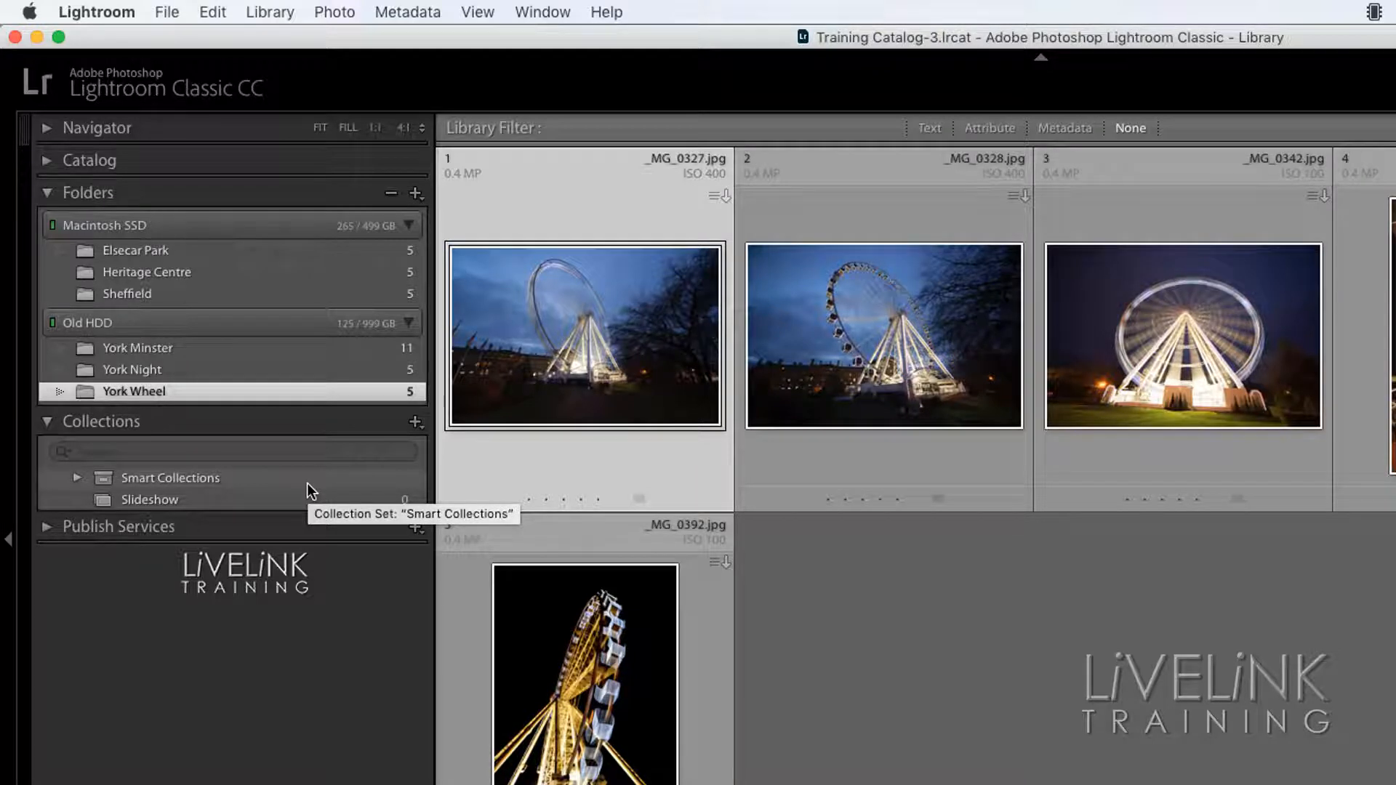
key("super+shift+d")
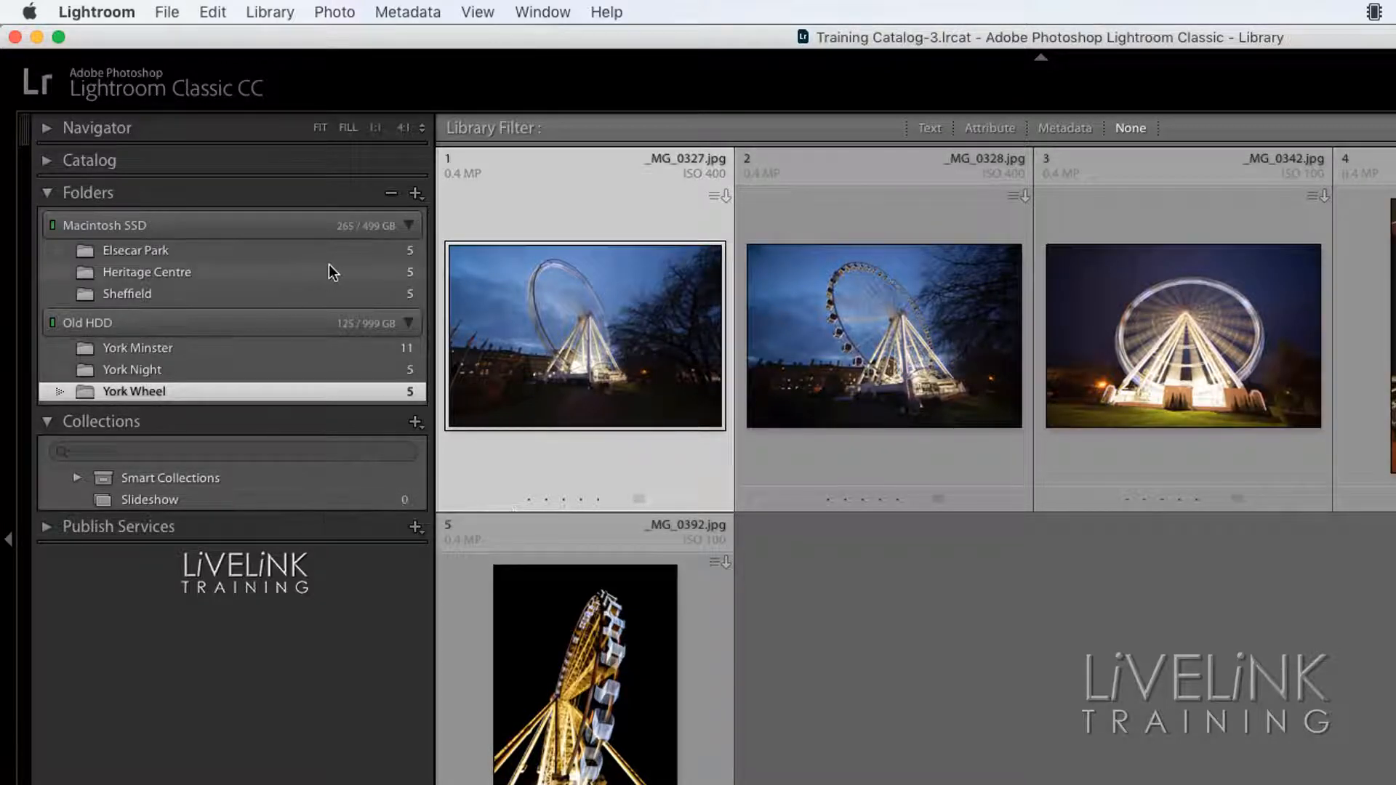
Add Park (1).jpg and Park (5).jpg from the Elsecar Park folder to the Slideshow collection.
left_click(274, 253)
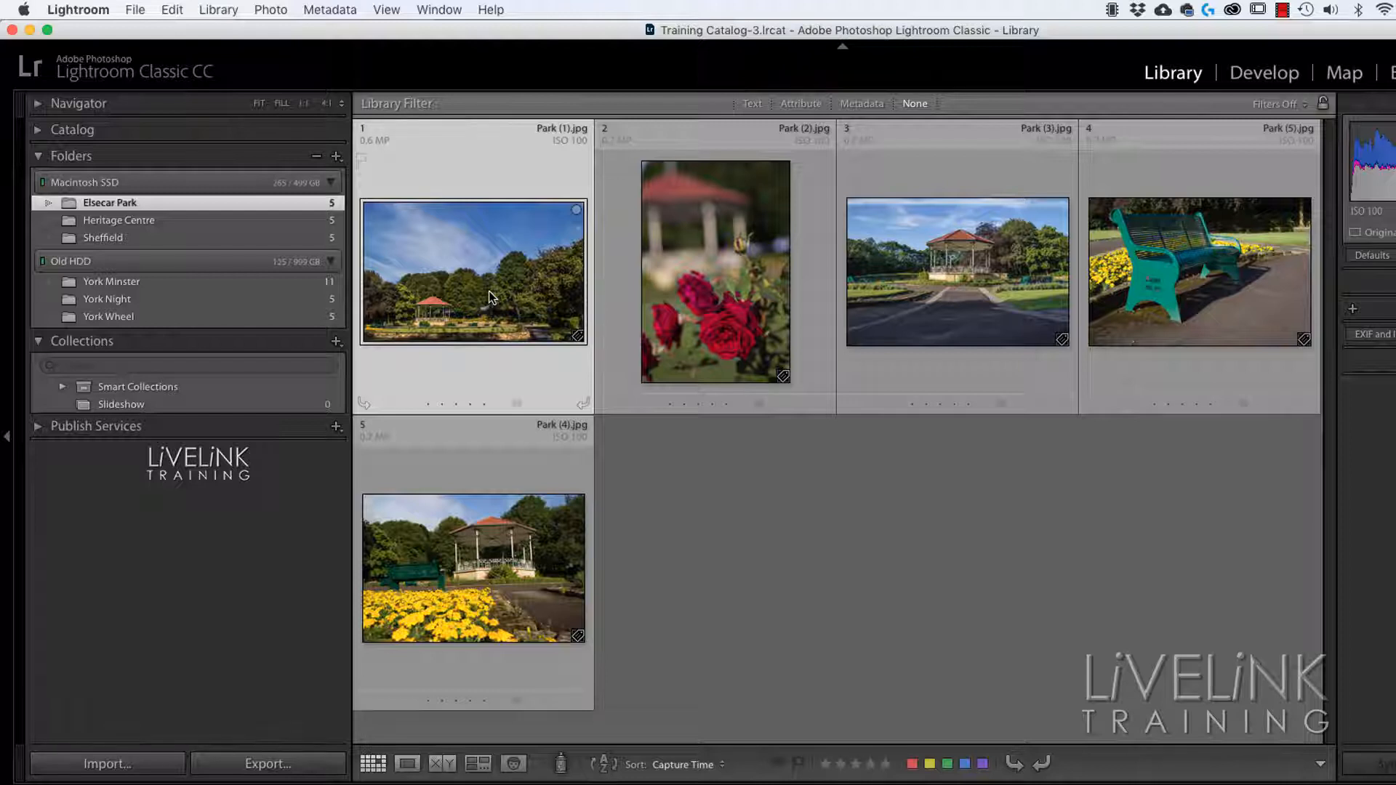
left_click_drag(480, 282, 256, 412)
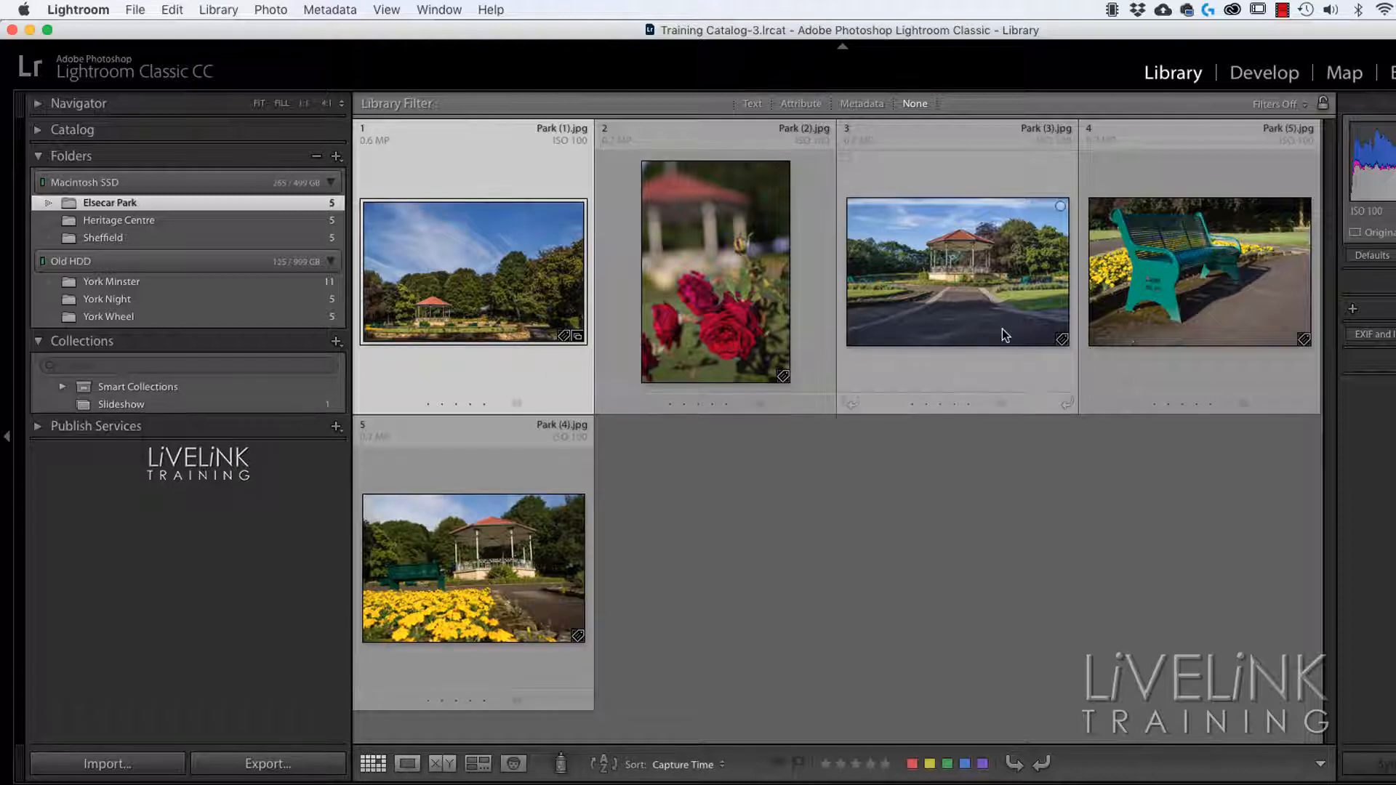
left_click(1234, 289)
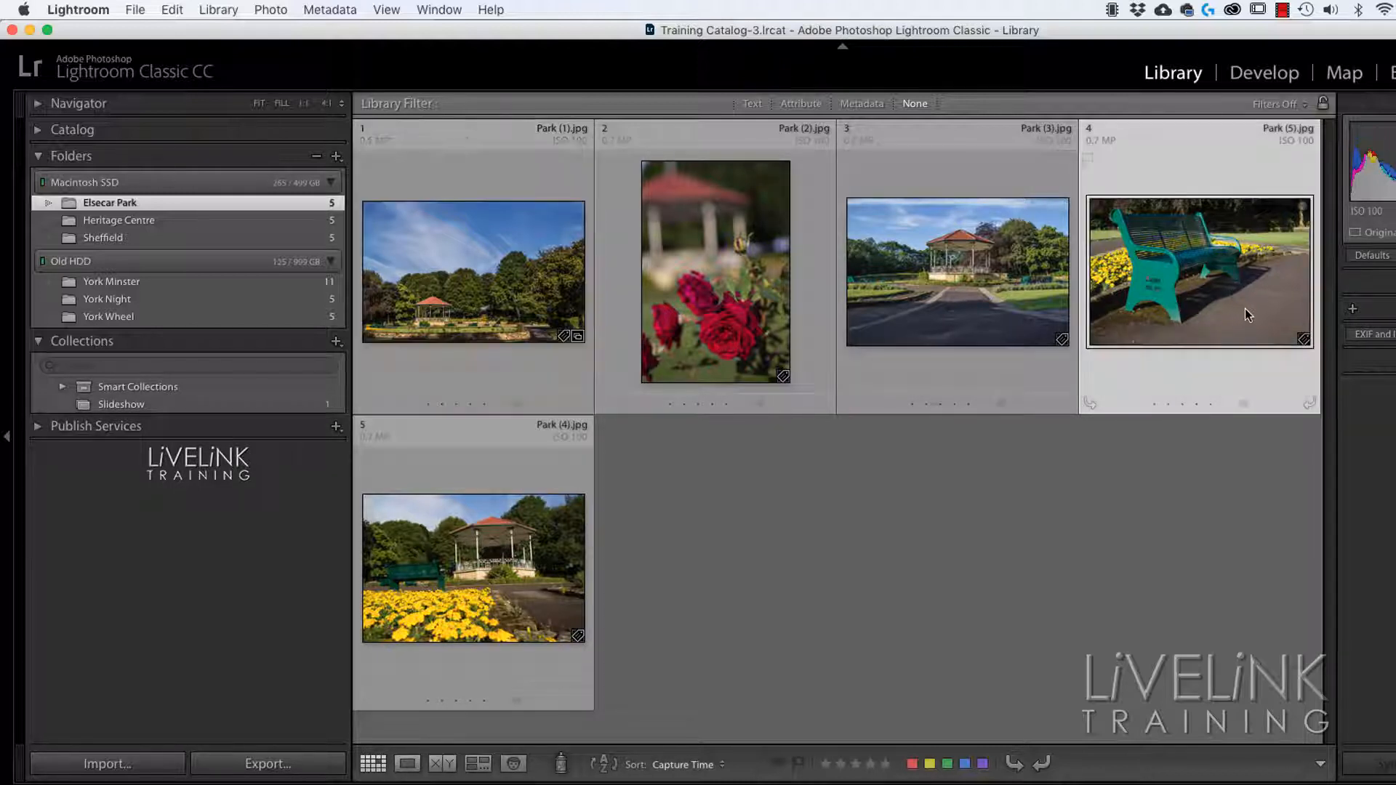
left_click_drag(1210, 290, 244, 413)
Add Elsecar(1).jpg, Elsecar(3).jpg and Elsecar(4).jpg from the Heritage Centre folder to the Slideshow collection.
left_click(201, 222)
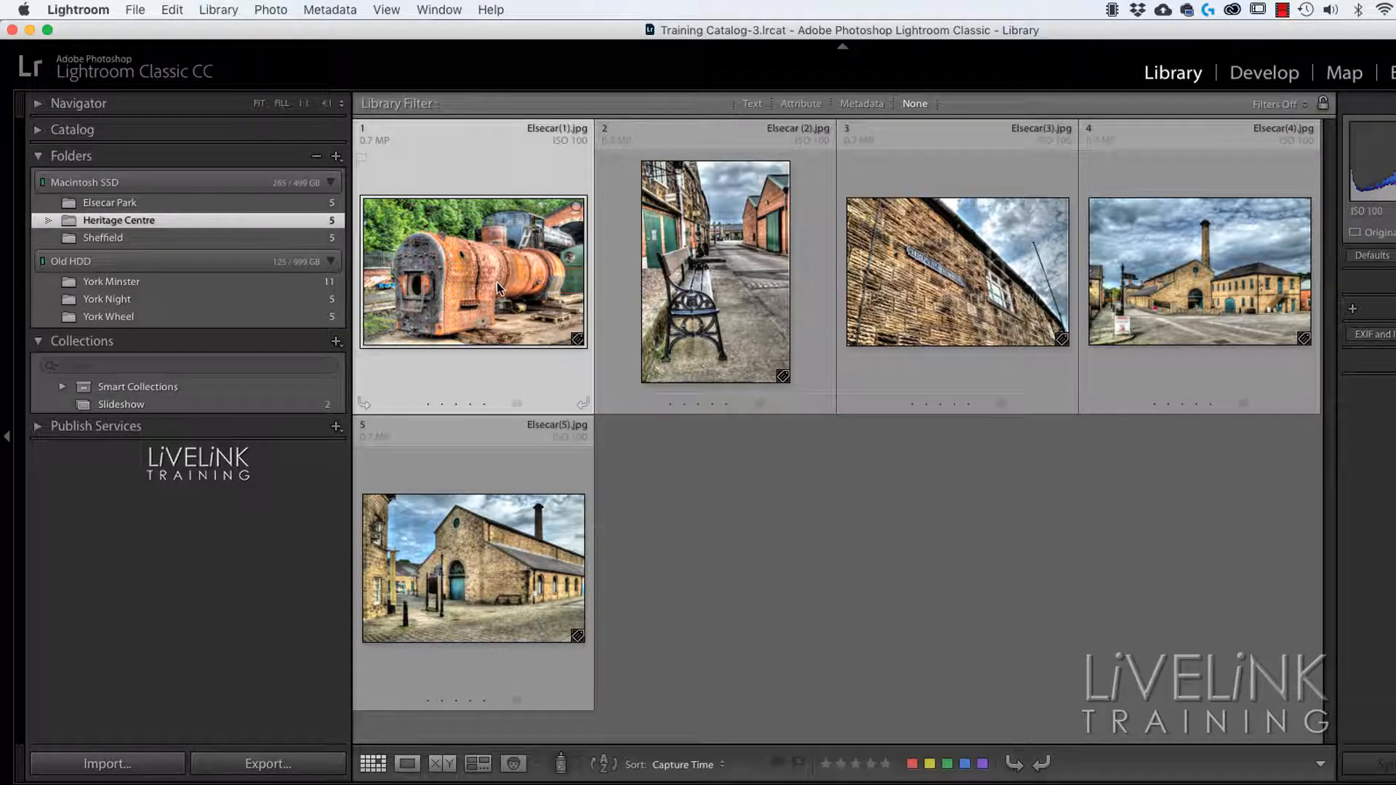
left_click_drag(496, 283, 298, 403)
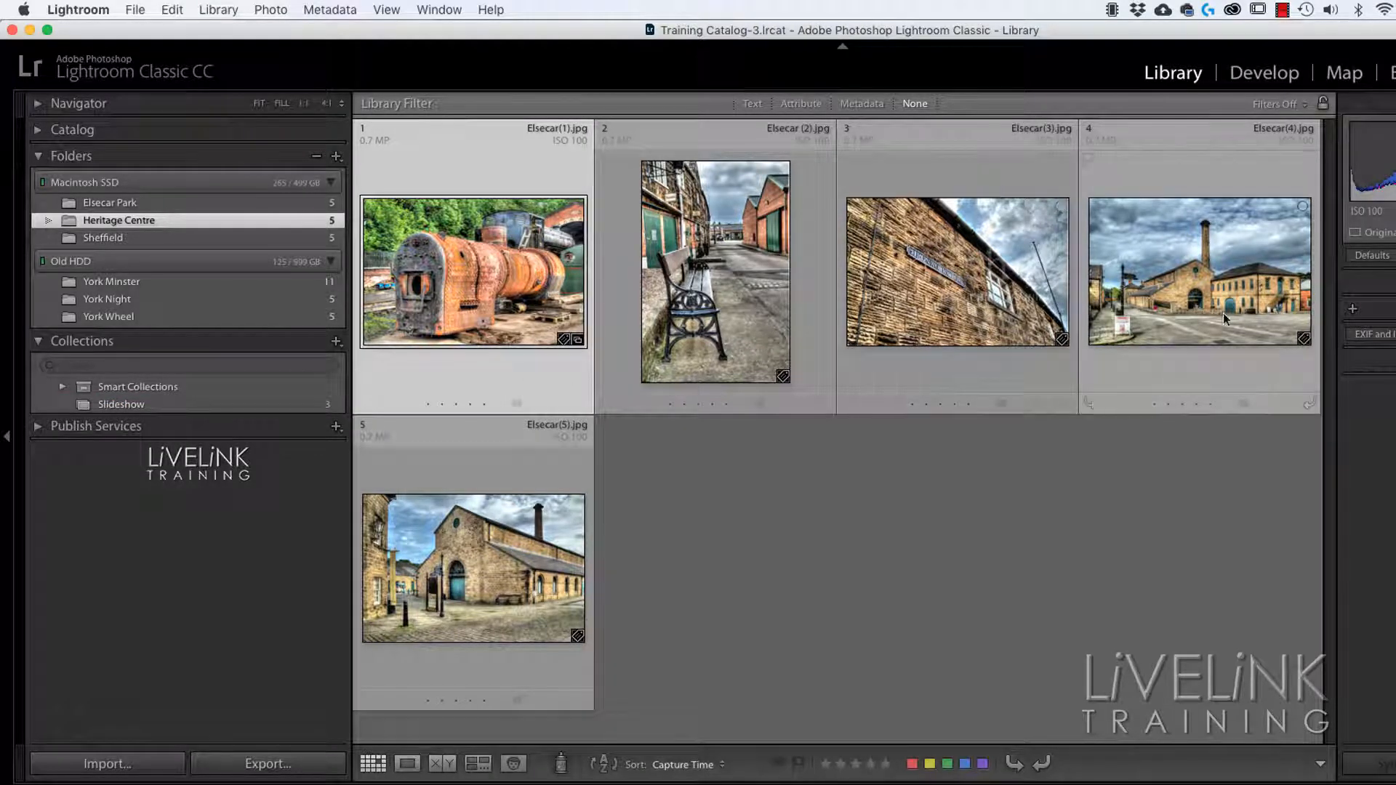
left_click(1009, 282)
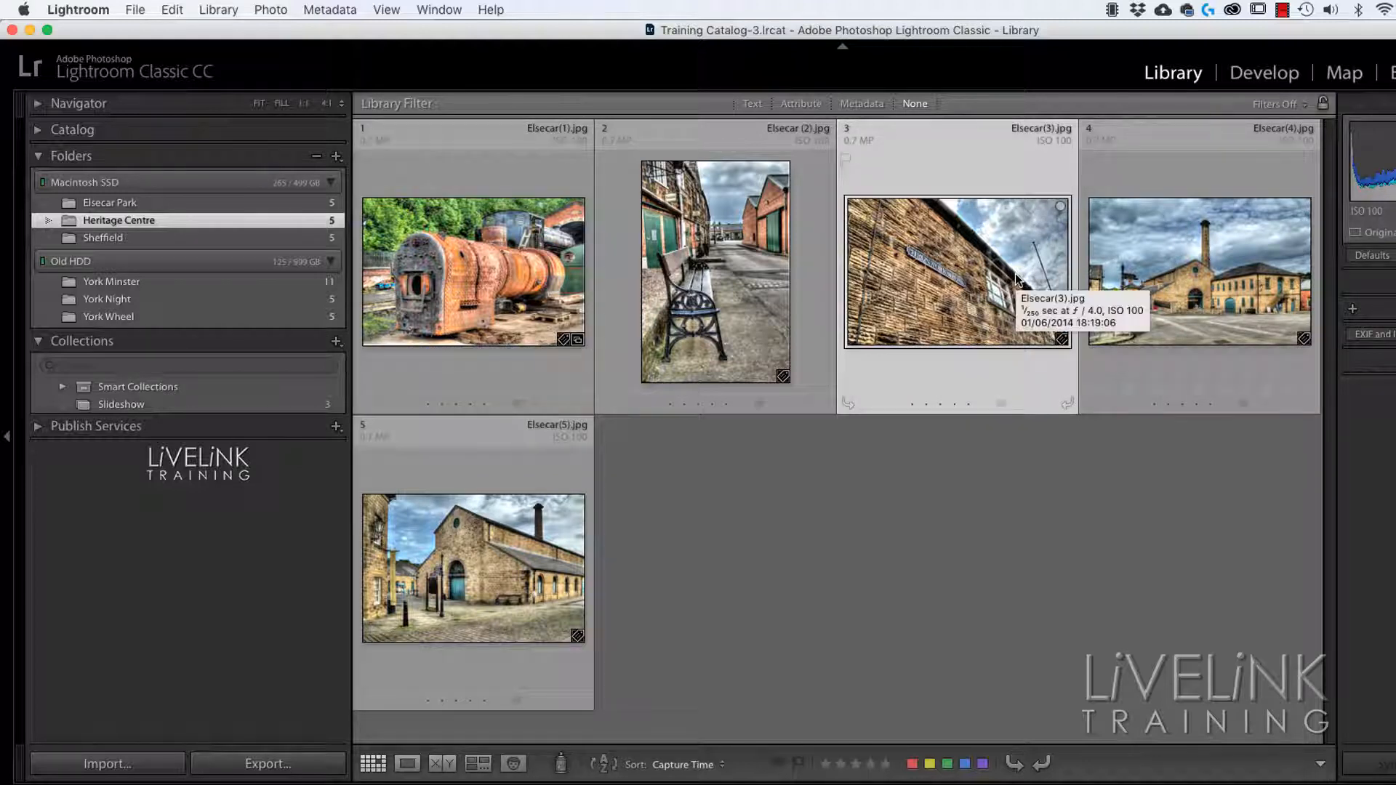
left_click(1204, 304, "ctrl")
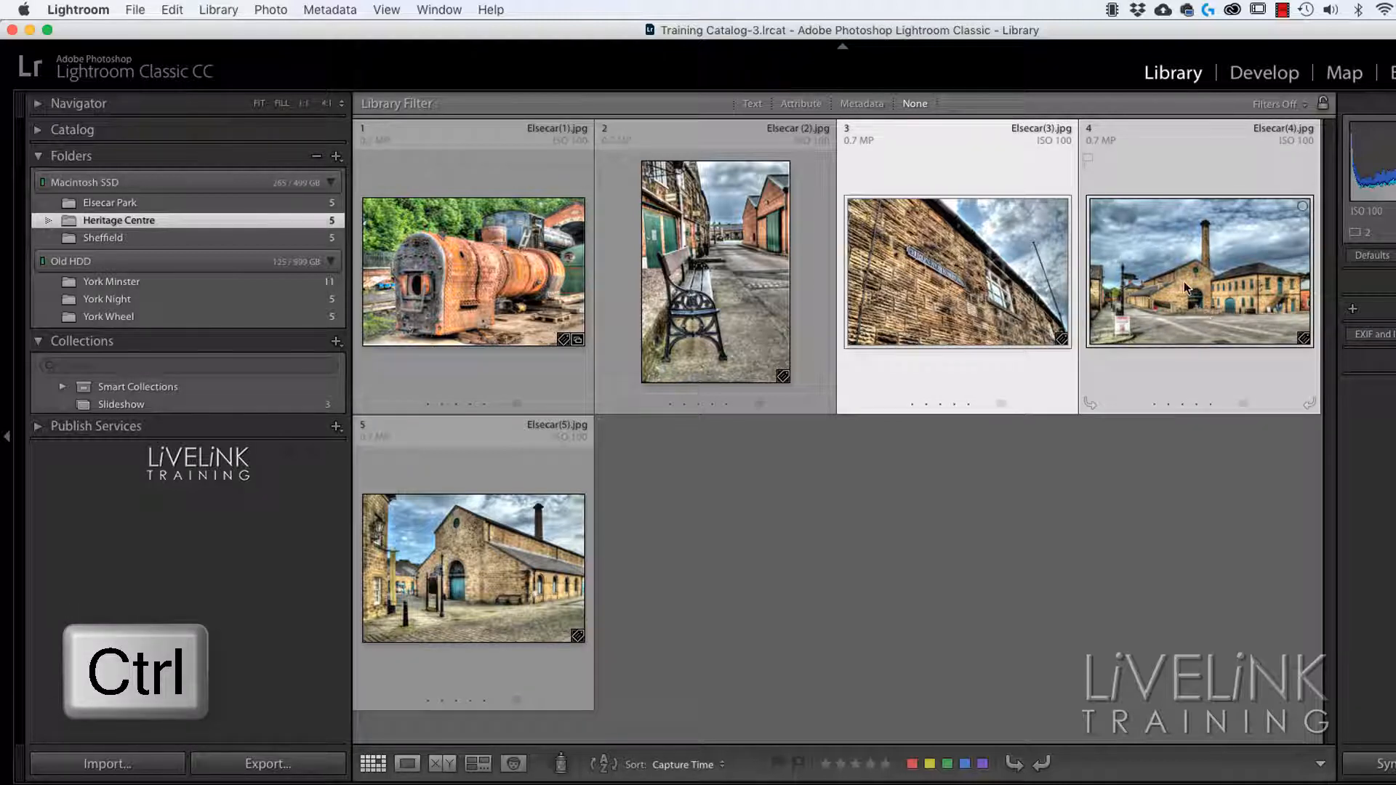
left_click_drag(1187, 288, 280, 413)
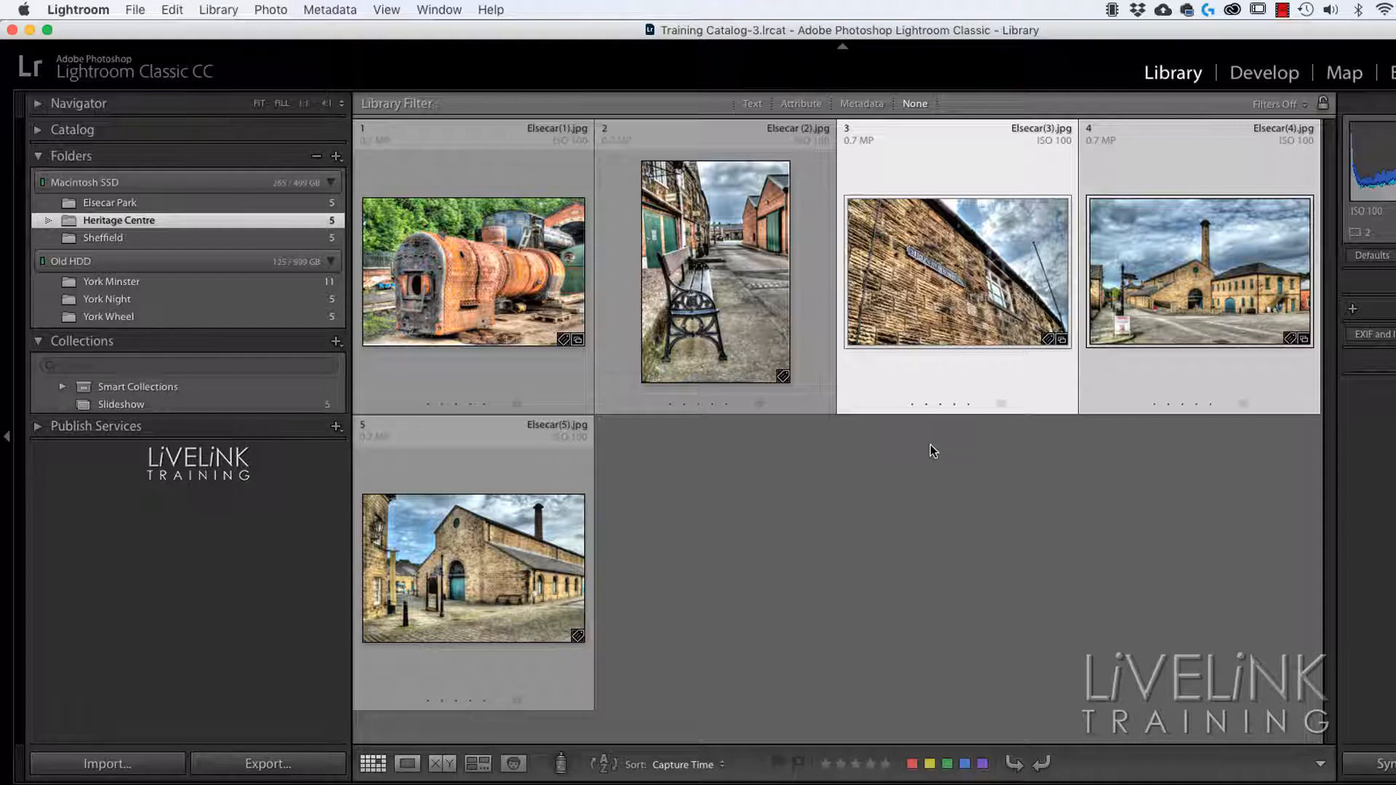
left_click(726, 279)
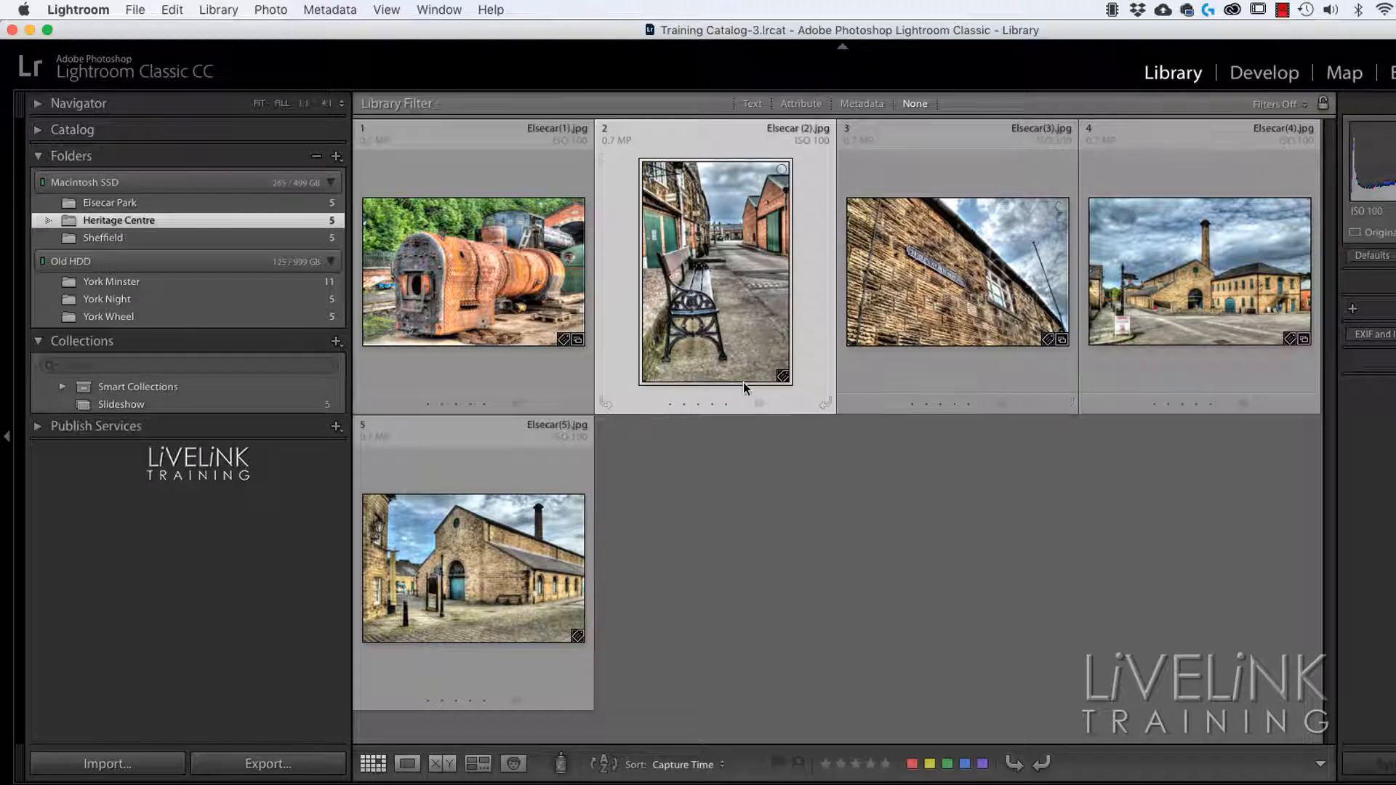
Add Sheffield (1).jpg and Sheffield (4).jpg together from the Sheffield folder to the Slideshow collection.
left_click(225, 238)
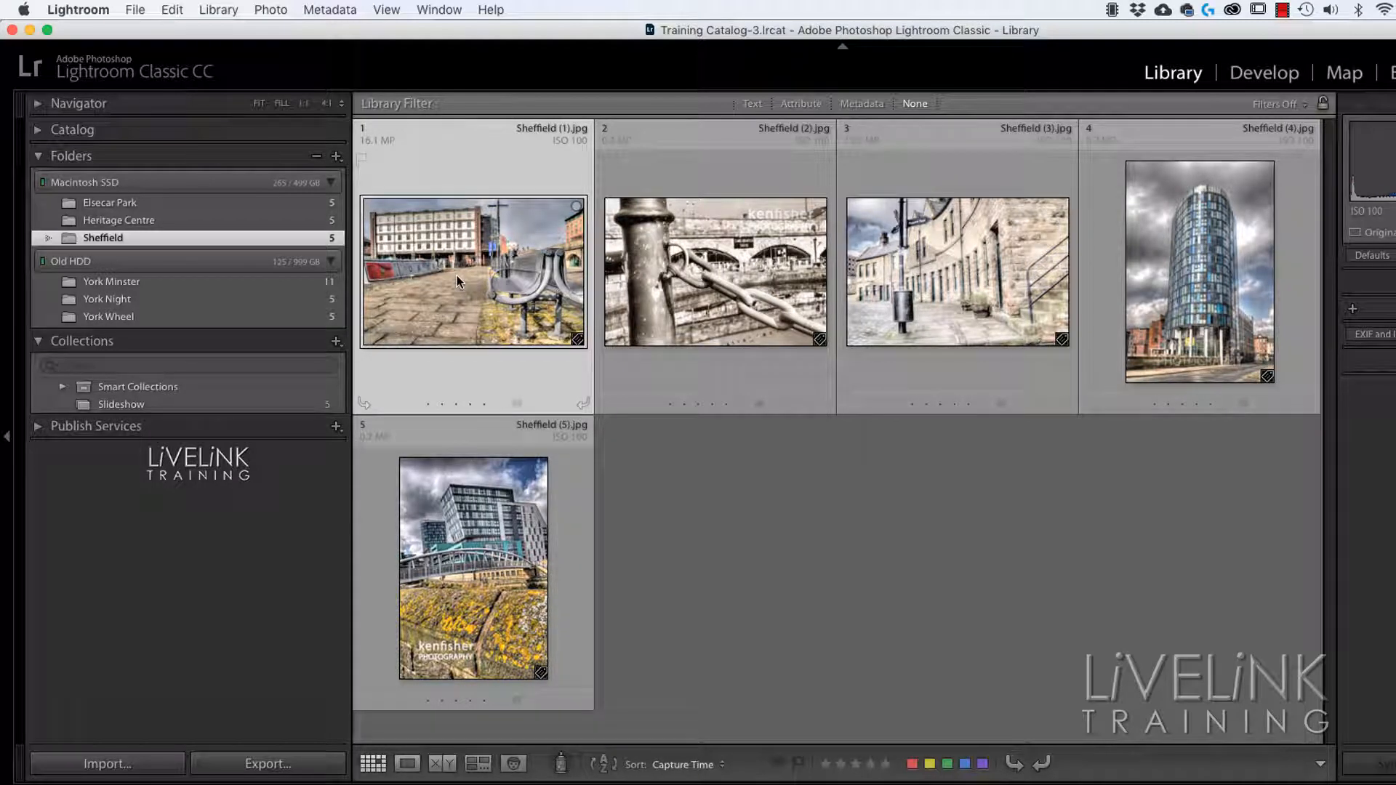
mouse_move(456, 282)
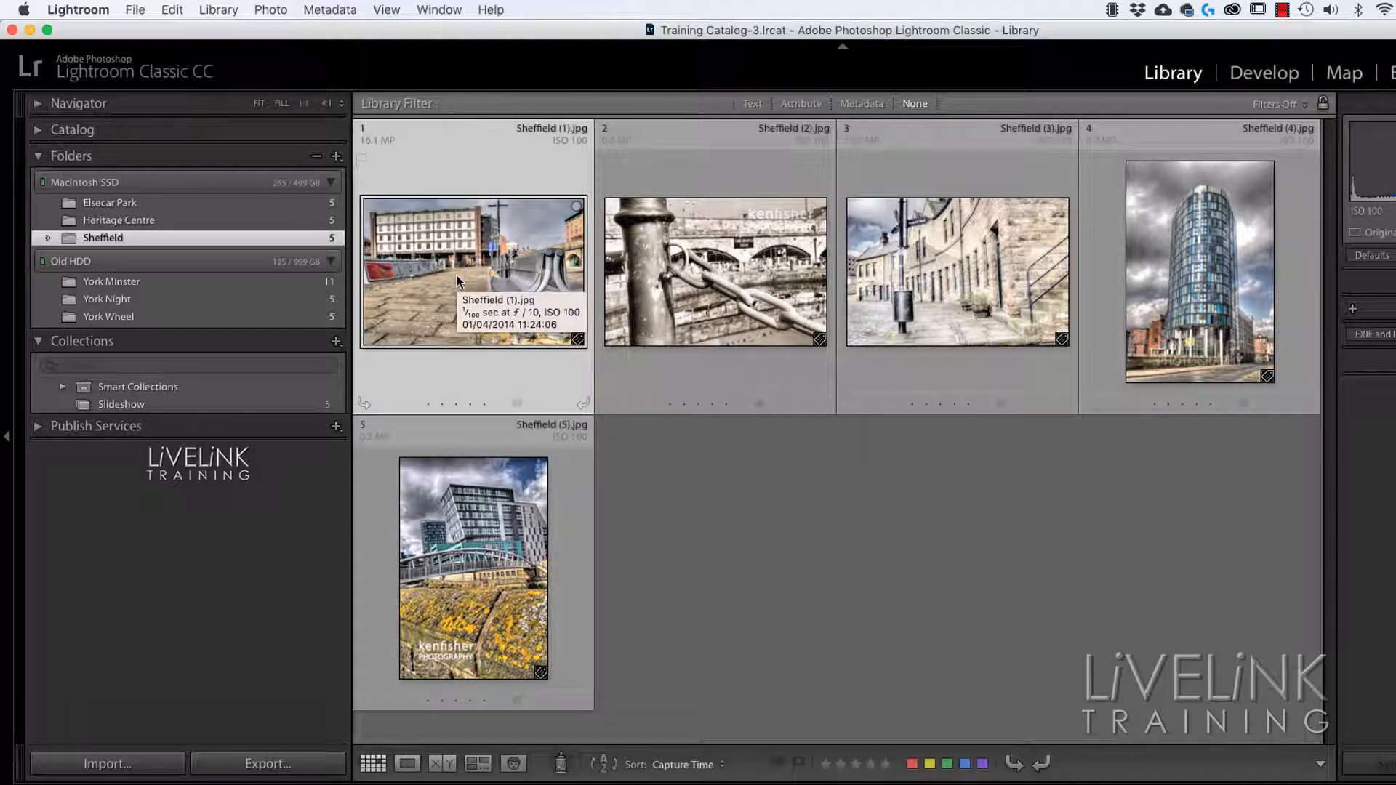
mouse_move(870, 312)
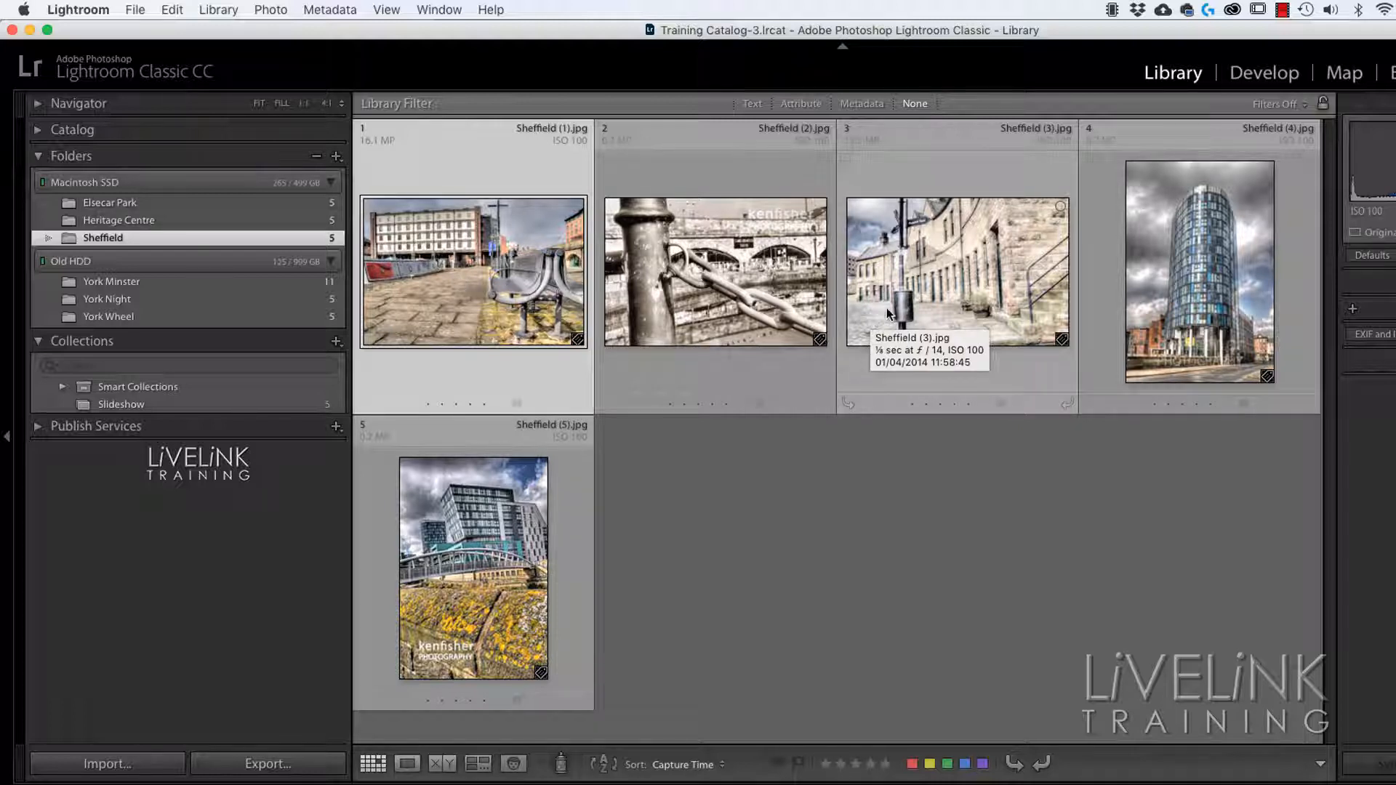
left_click(1176, 304, "super")
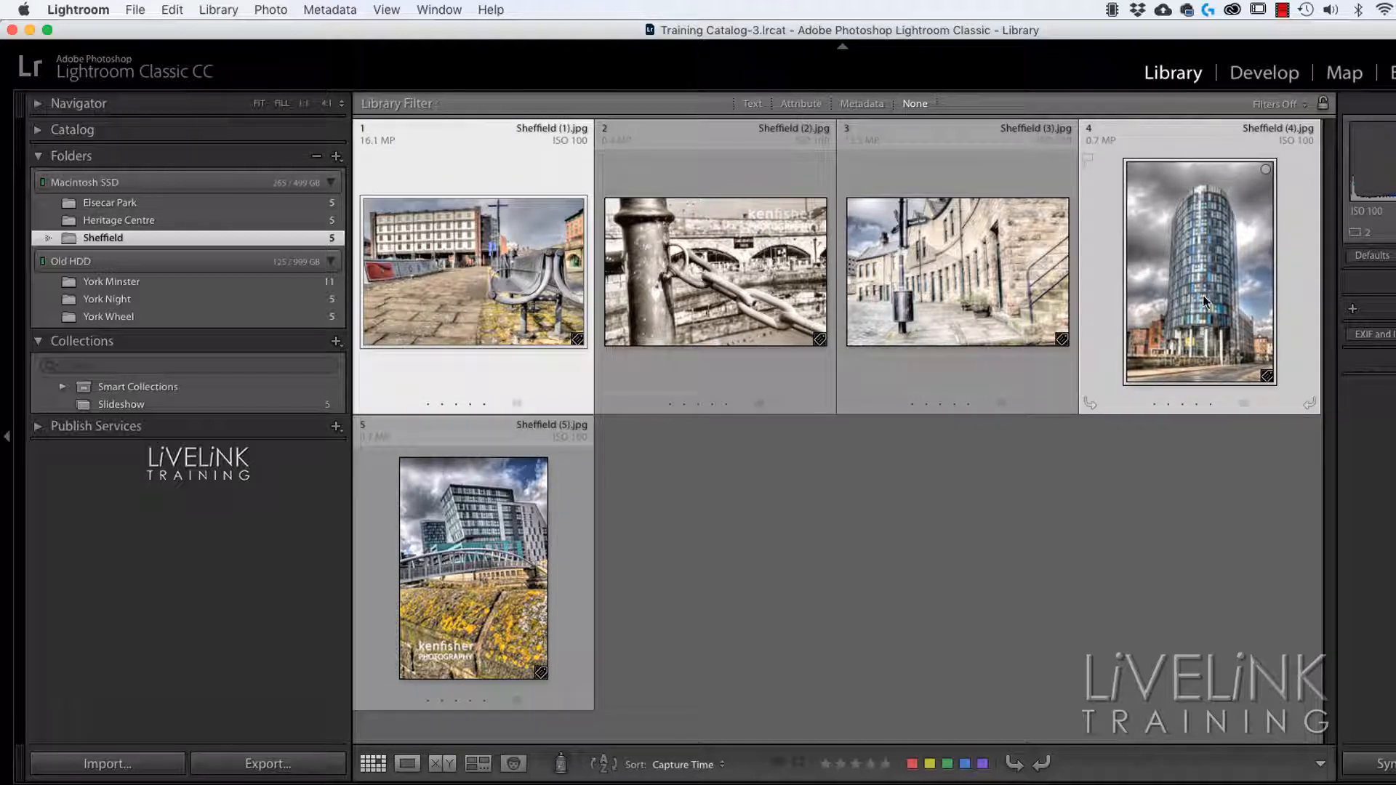
left_click_drag(1206, 296, 211, 409)
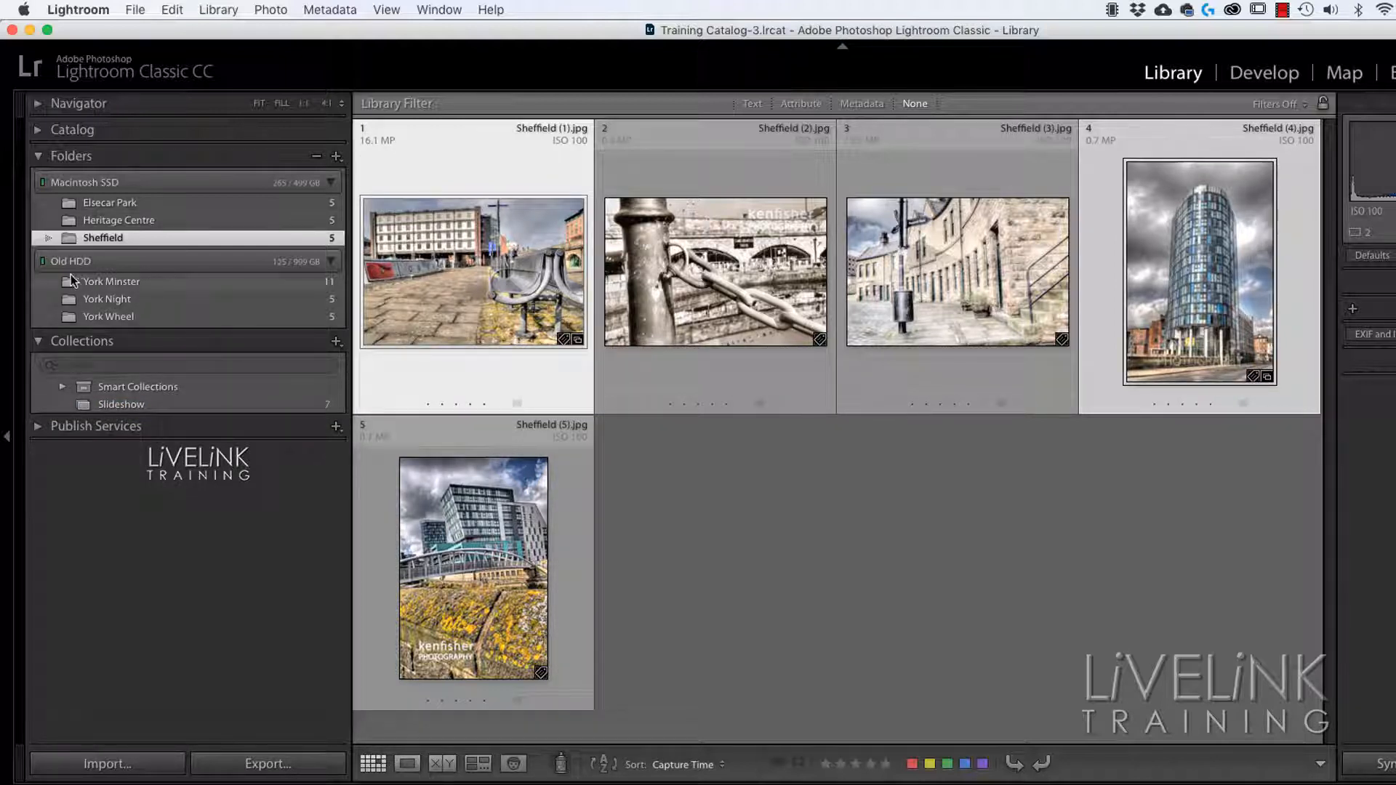
Add _MG_9803_4_5_tonemapped.jpg from York Minster and _MG_9905 getty.jpg from York Night to the Slideshow collection.
left_click(218, 283)
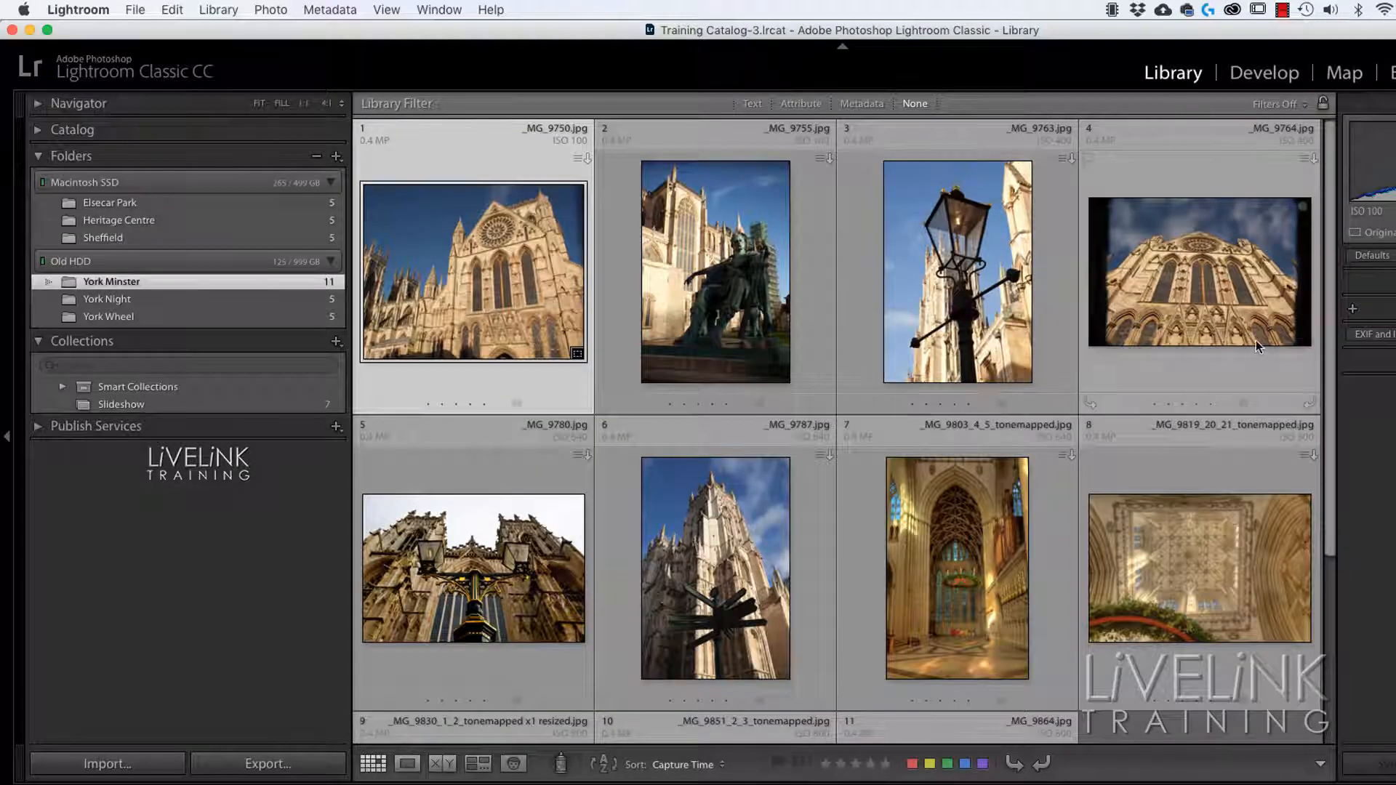
left_click(945, 562)
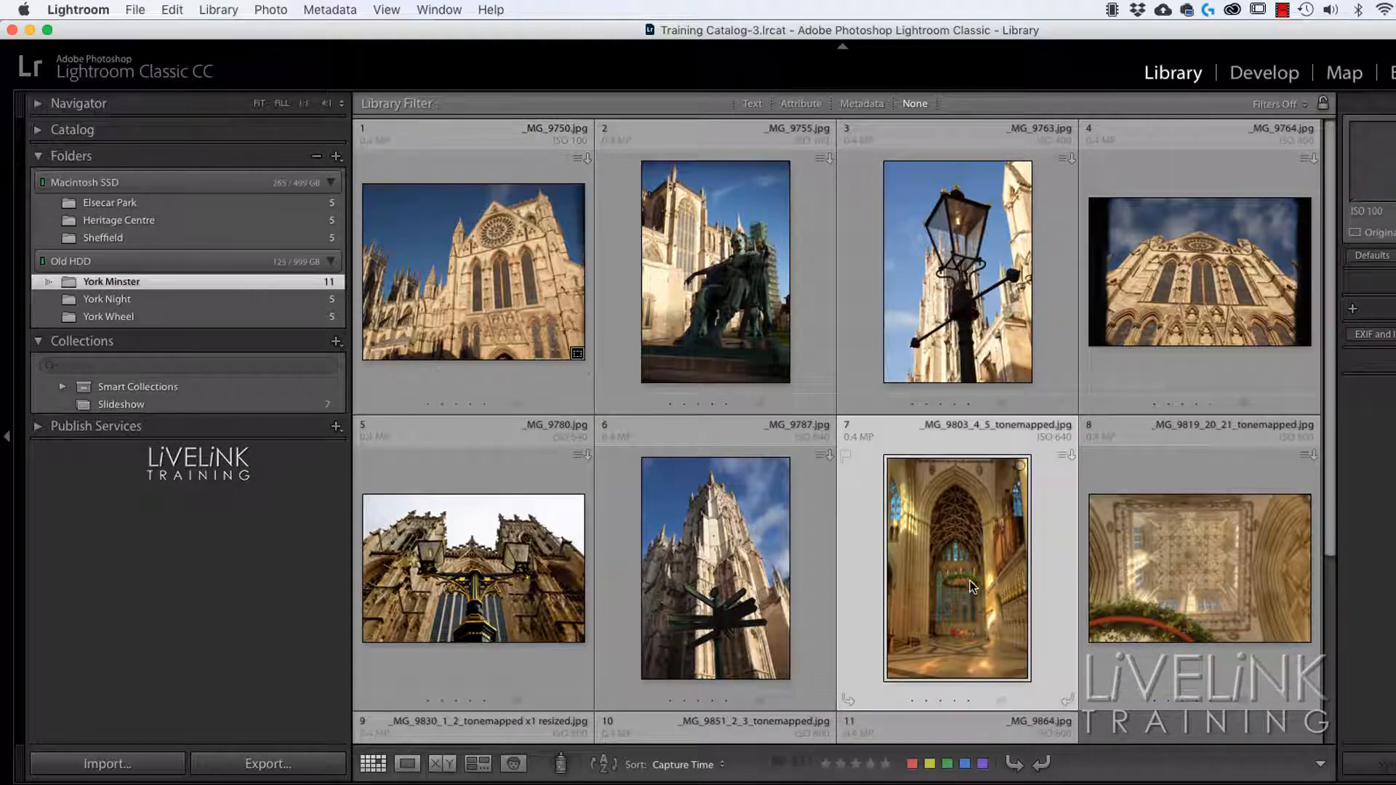
left_click_drag(962, 560, 226, 410)
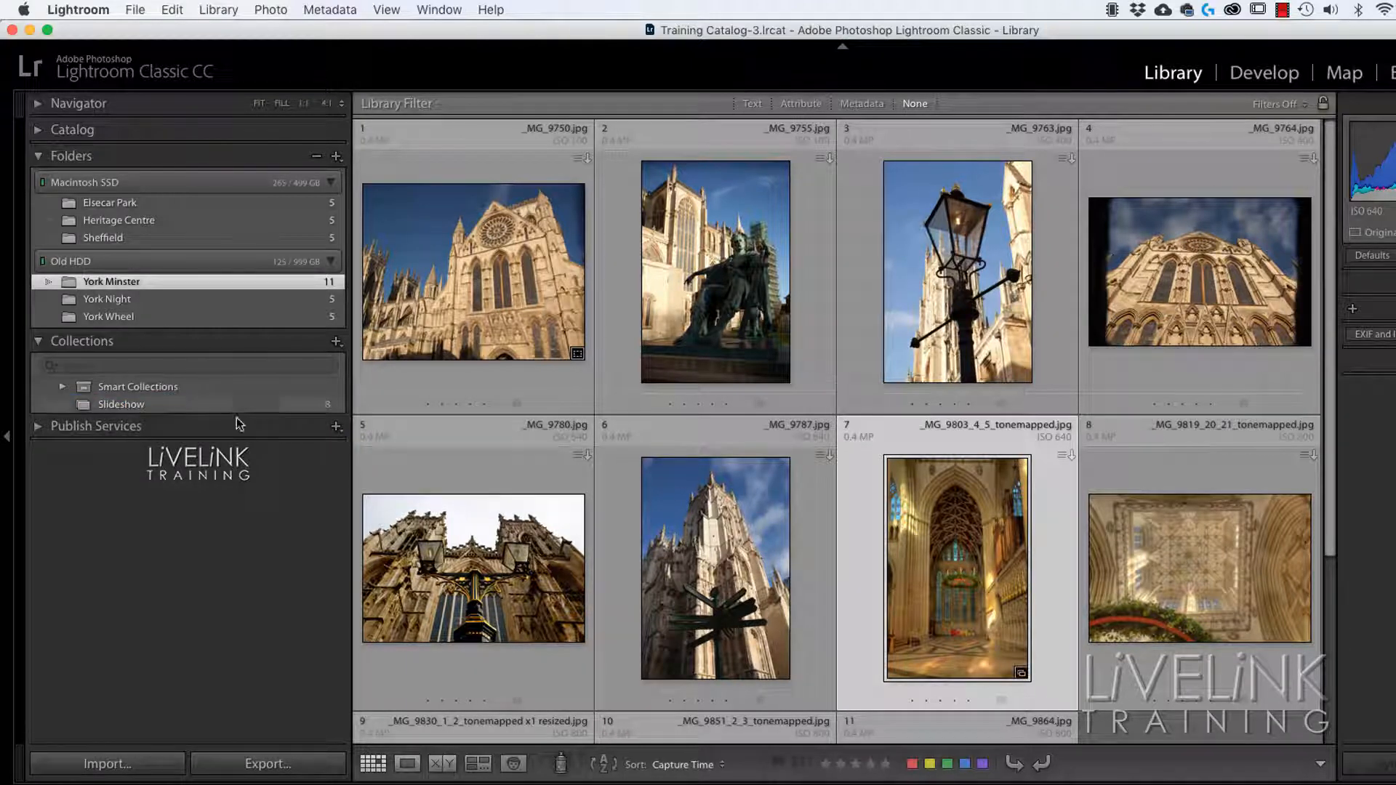
left_click(208, 300)
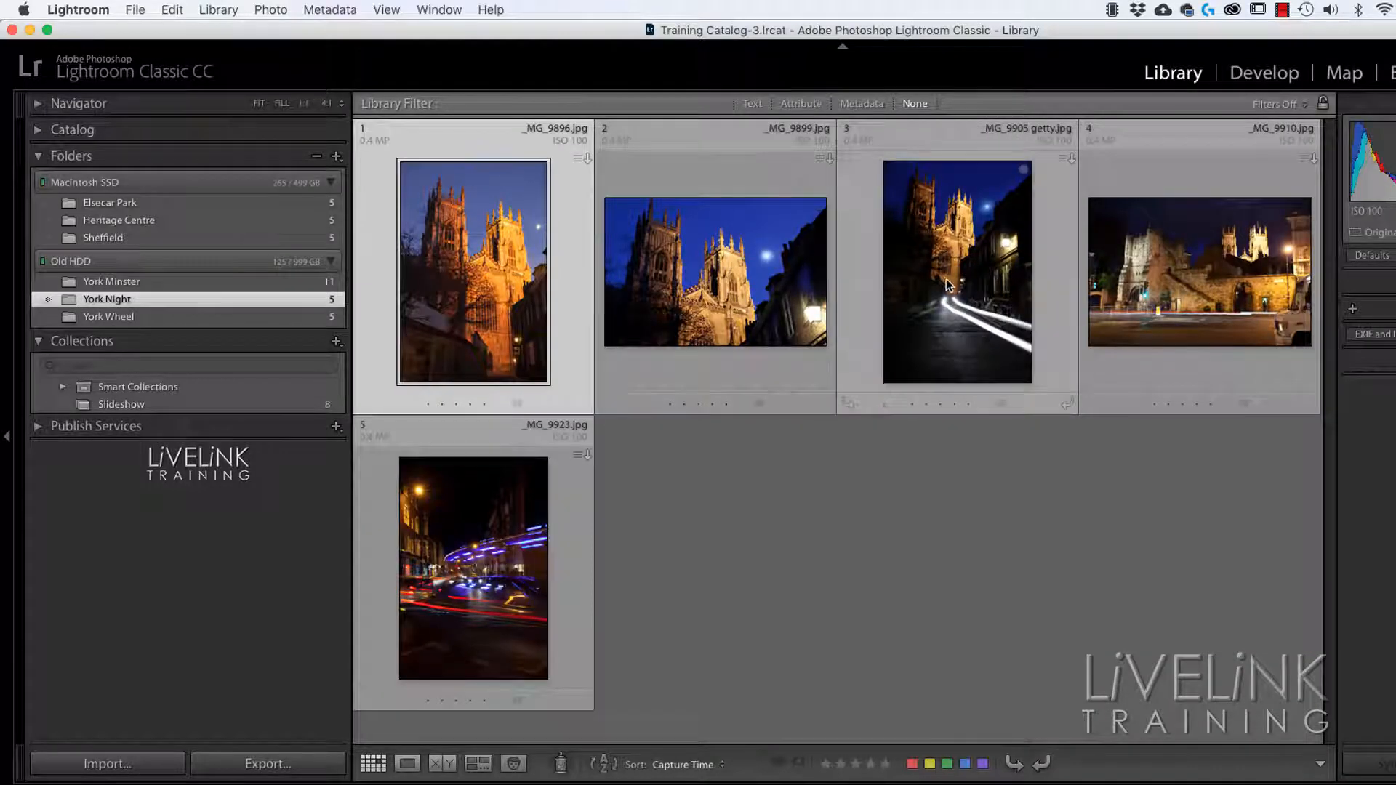
left_click_drag(955, 285, 208, 401)
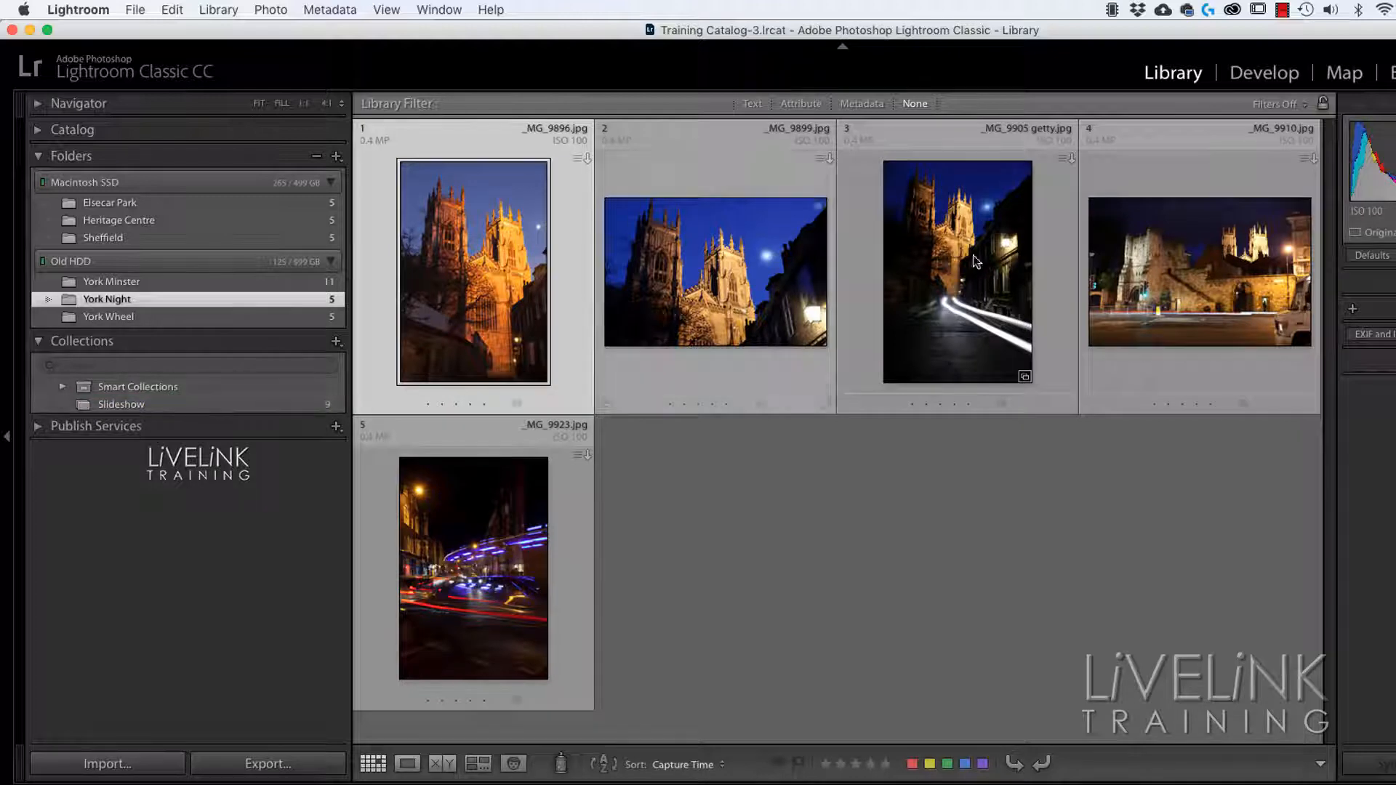
Add _MG_0392.jpg and _MG_0362.jpg together from the York Wheel folder to the Slideshow collection.
left_click(234, 321)
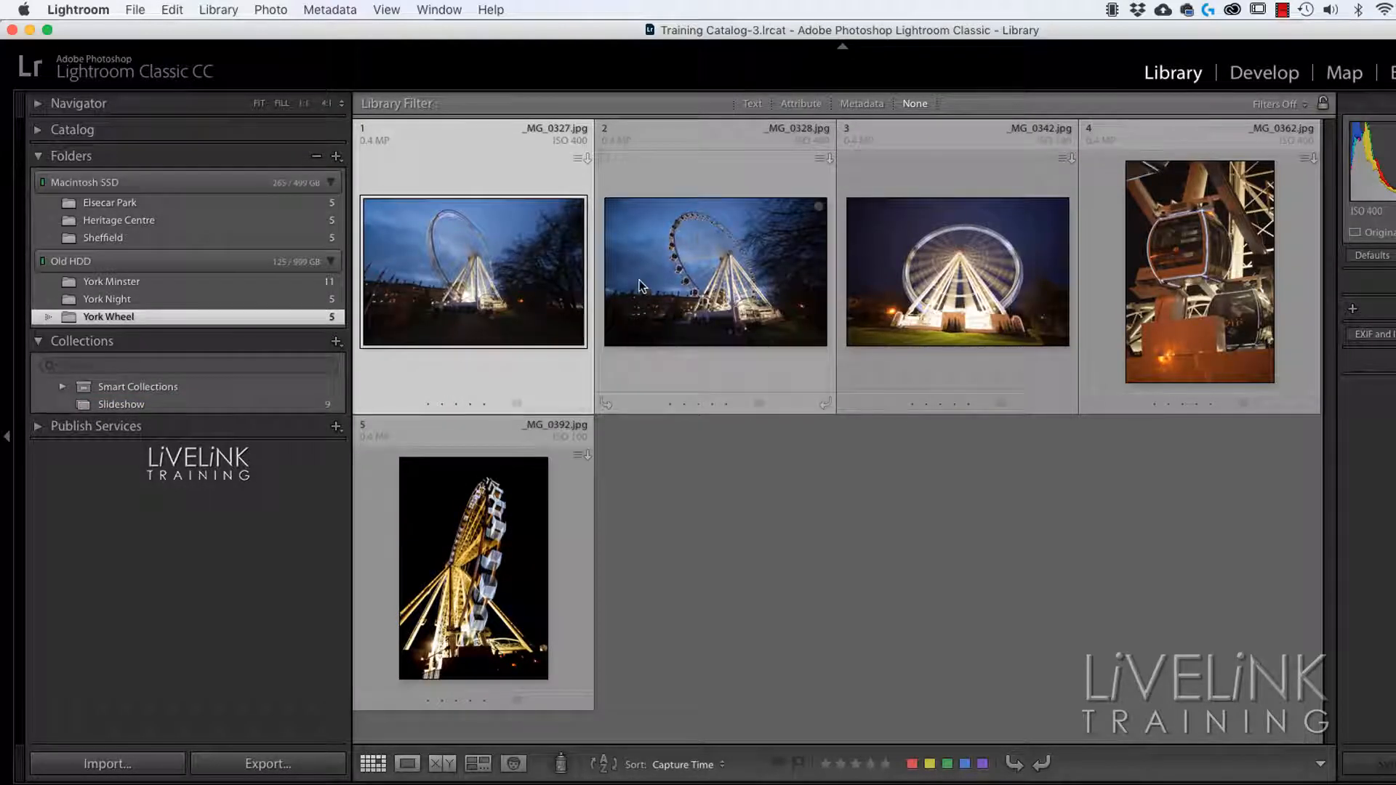
left_click(504, 569)
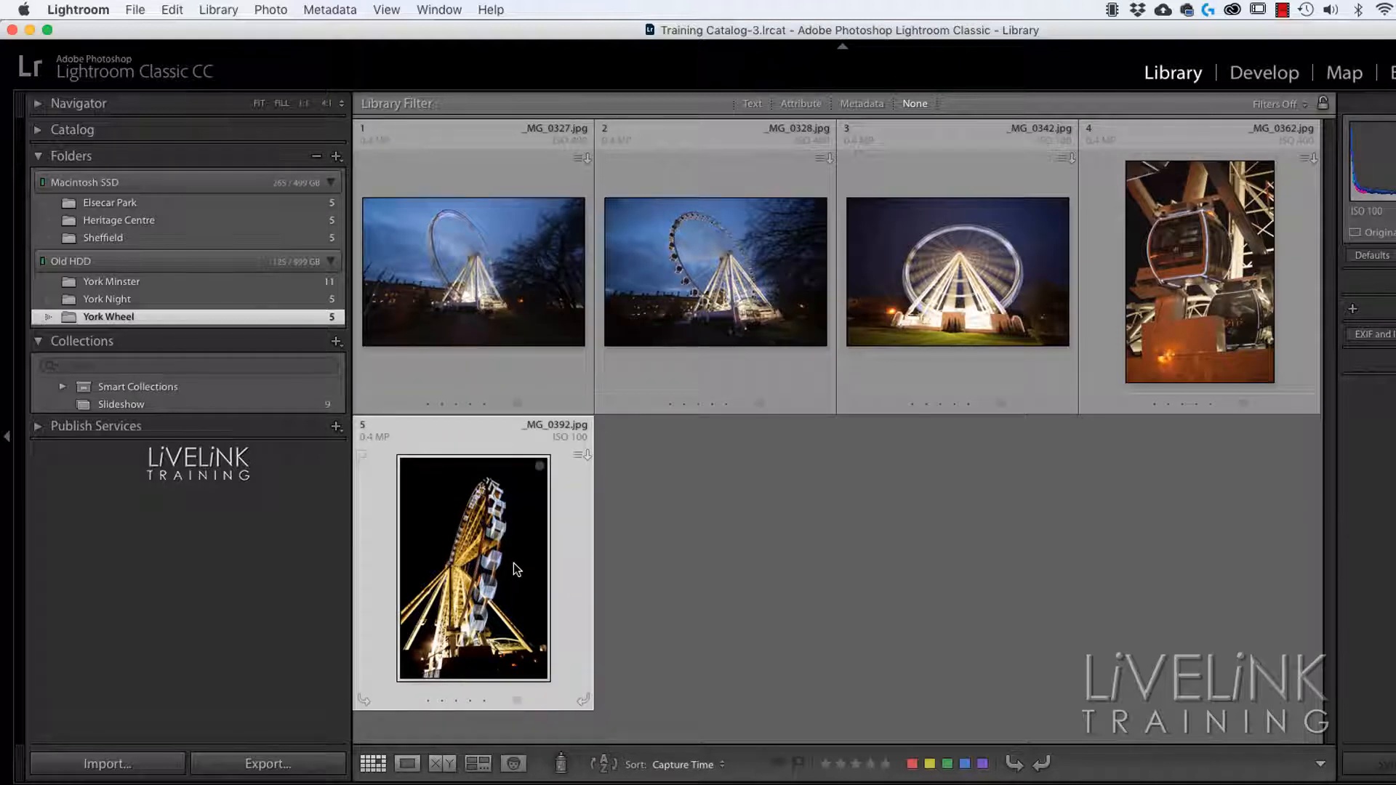
left_click(1205, 229, "super")
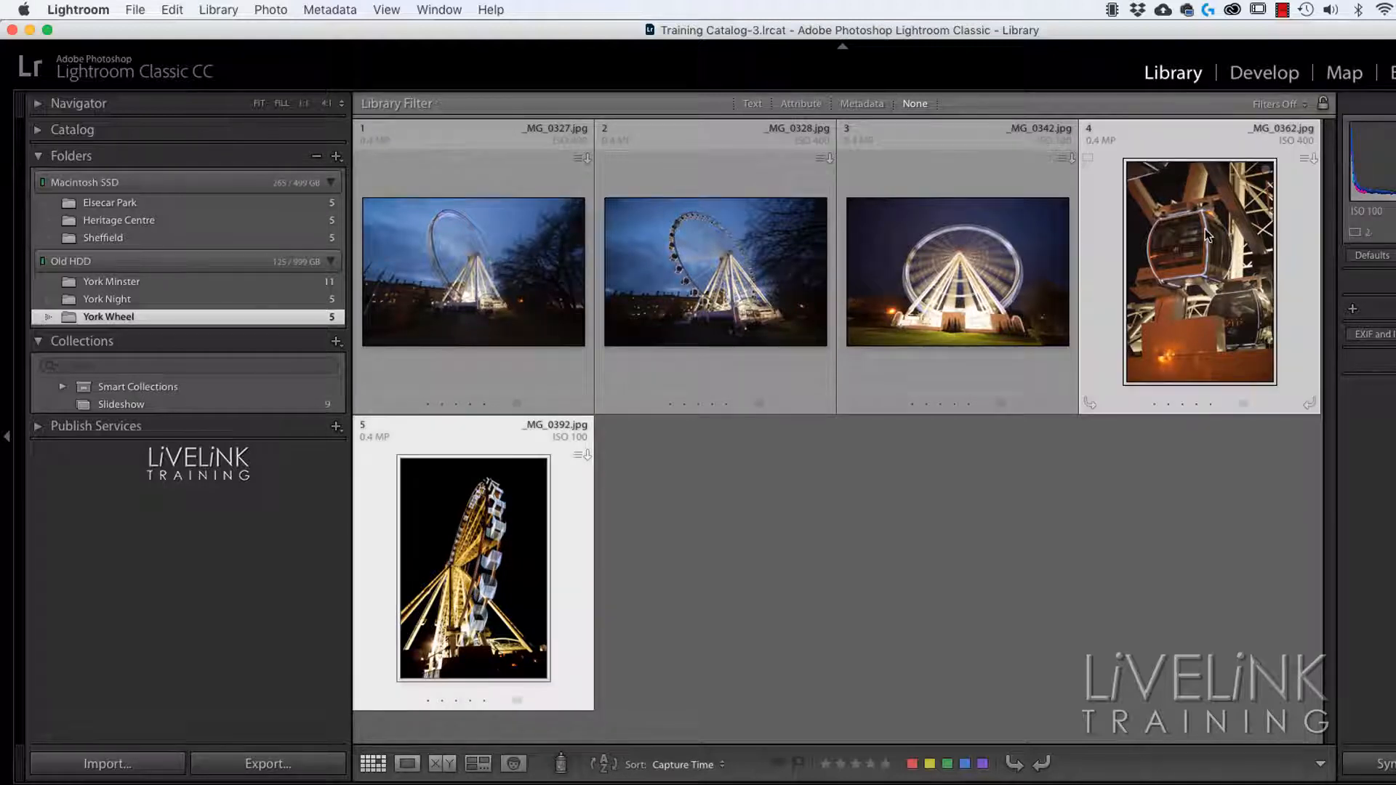
left_click_drag(1178, 254, 191, 400)
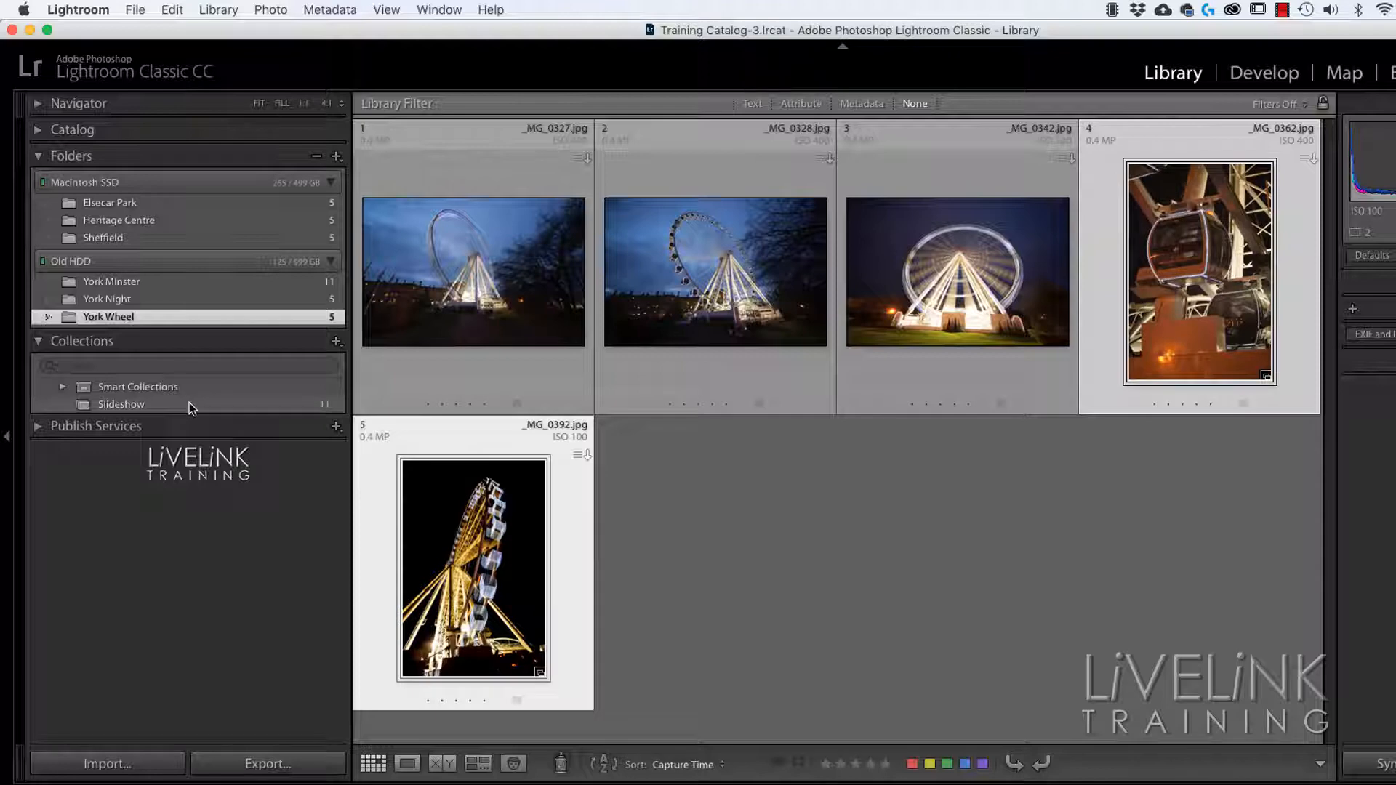
In the Slideshow collection, reorder the photos so _MG_9905 getty.jpg comes first and _MG_0362.jpg second, ahead of _MG_9803_4_5_tonemapped.jpg.
left_click(230, 406)
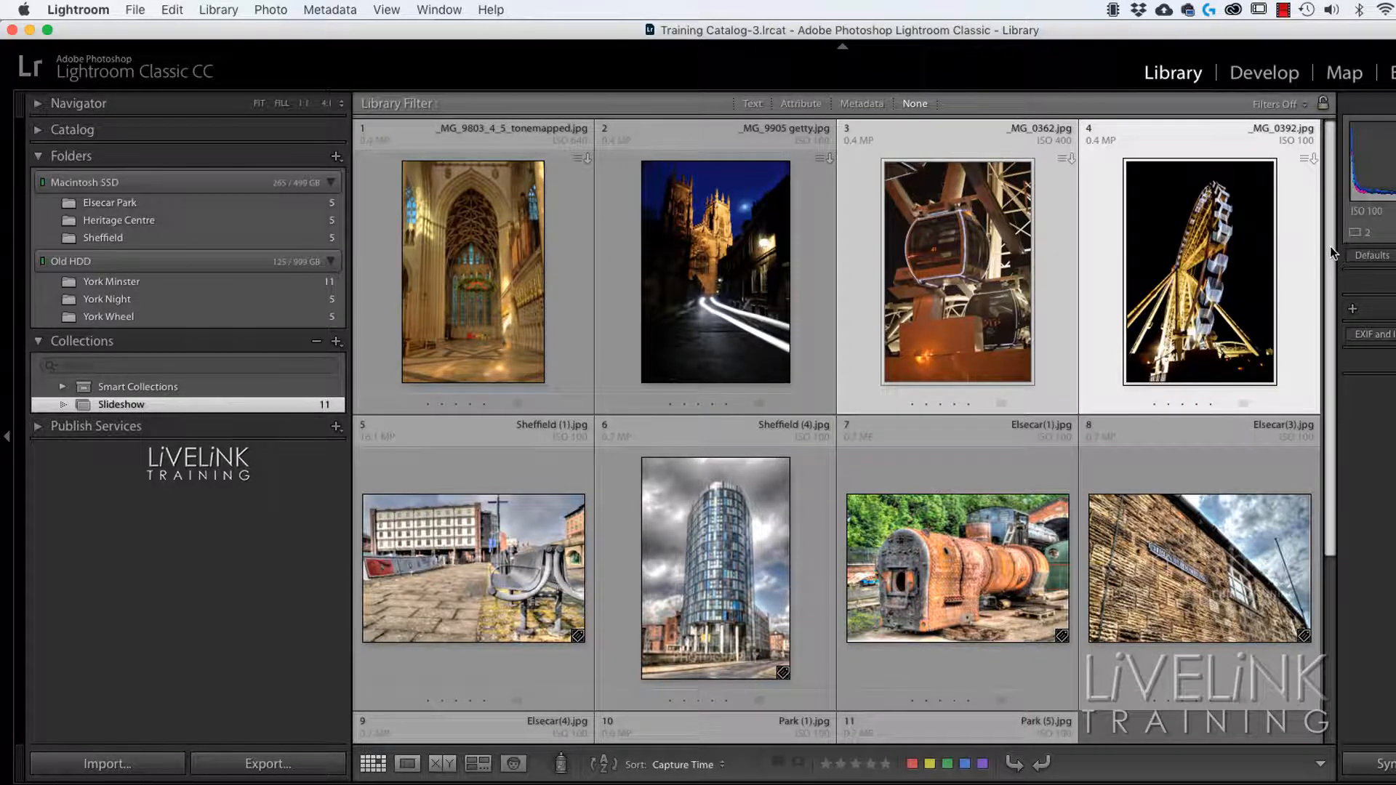
left_click_drag(1331, 246, 1333, 557)
scroll(946, 436, "up", 5)
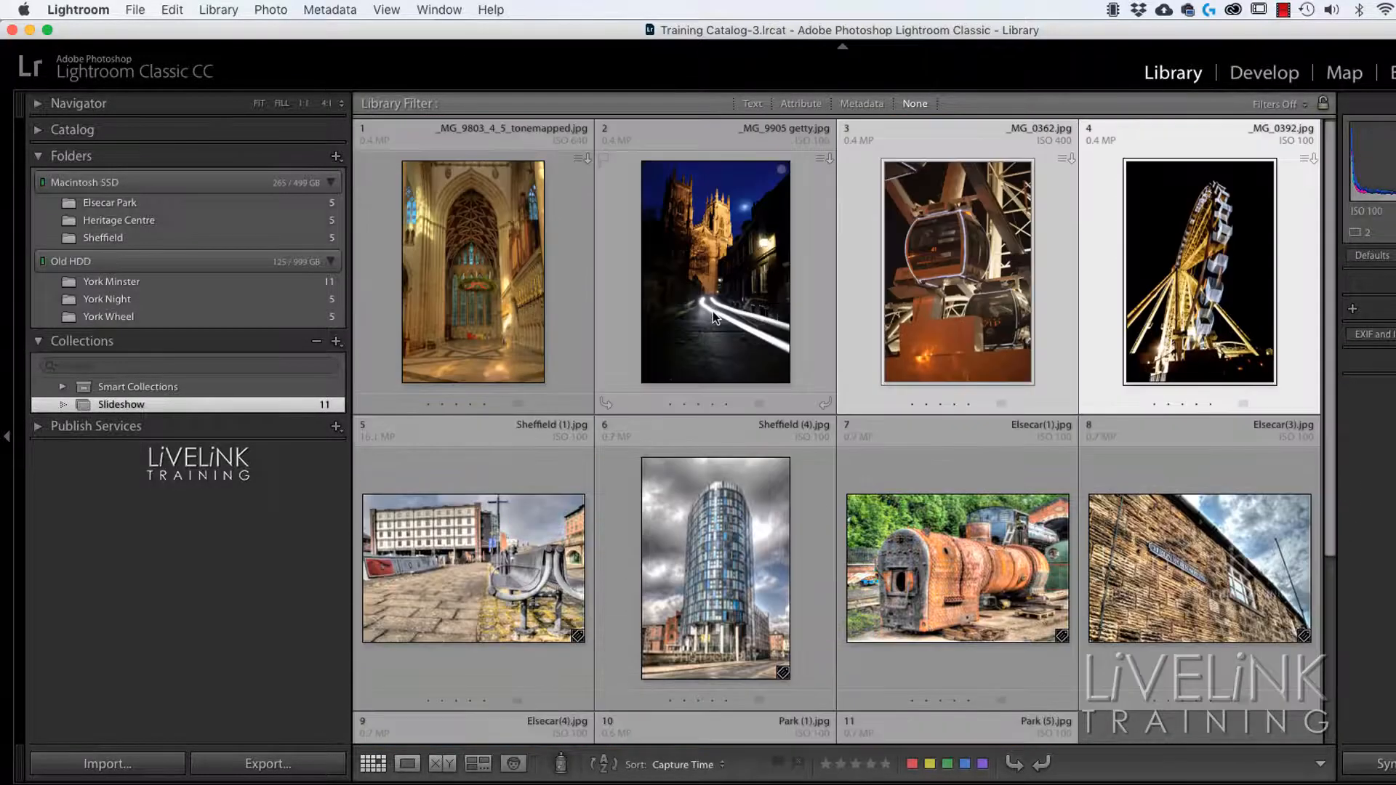
left_click(712, 313)
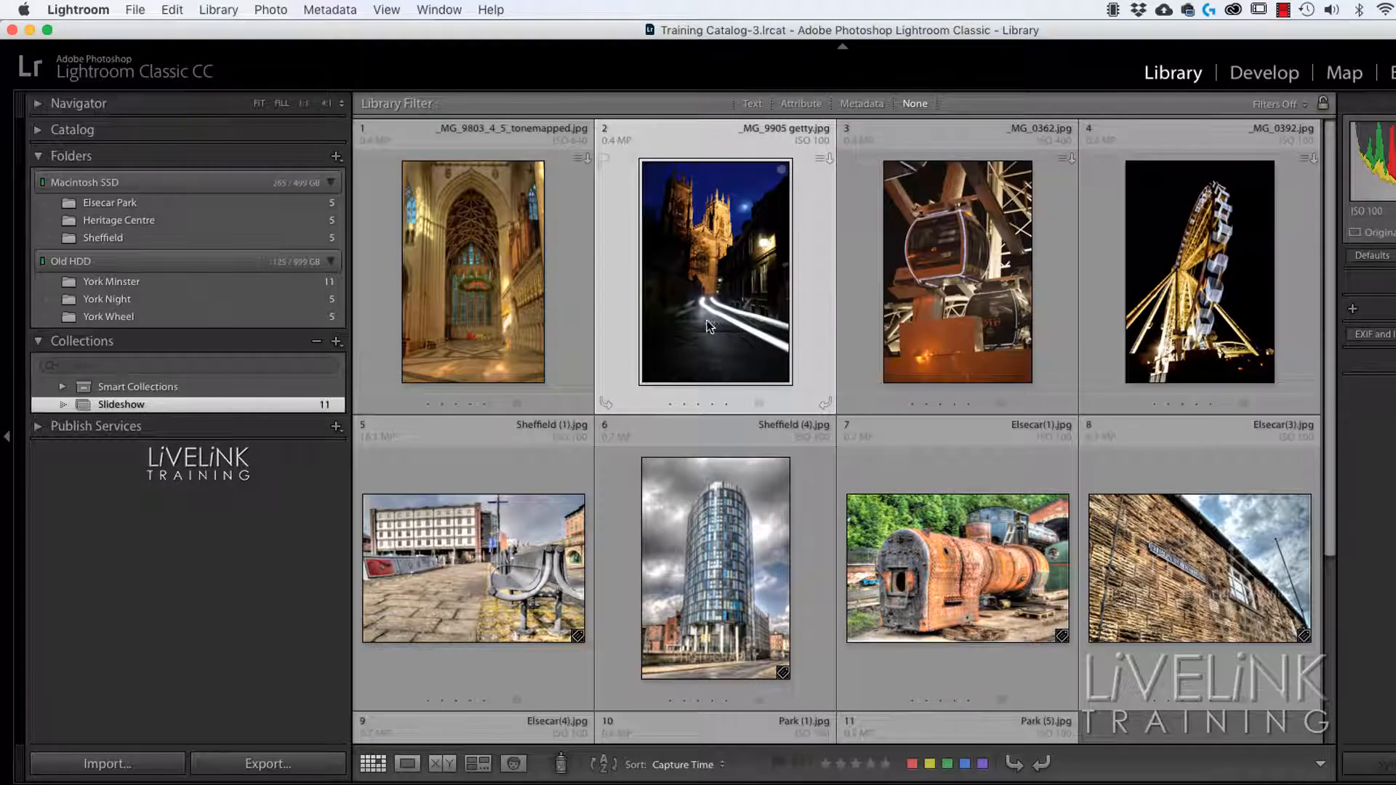
left_click_drag(714, 320, 357, 273)
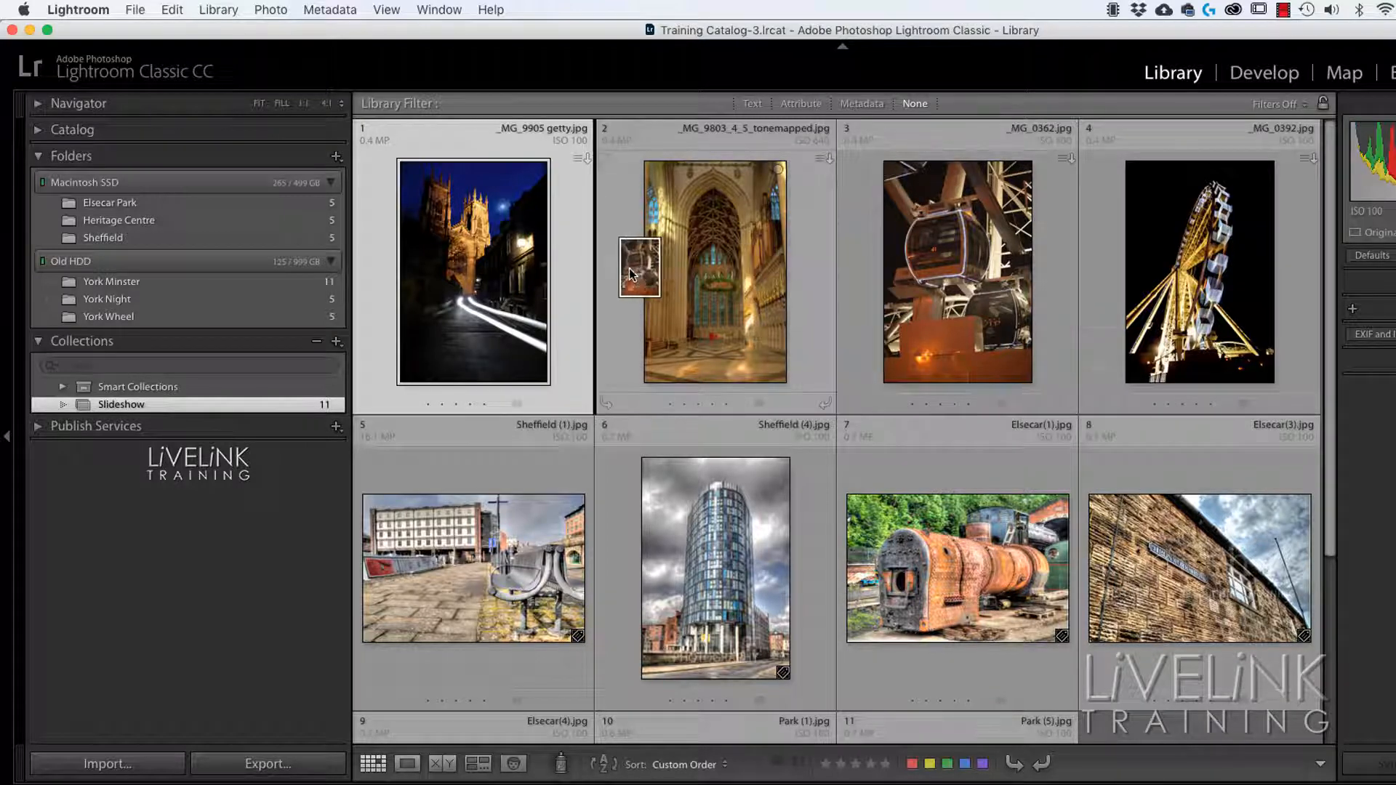
left_click_drag(616, 275, 792, 303)
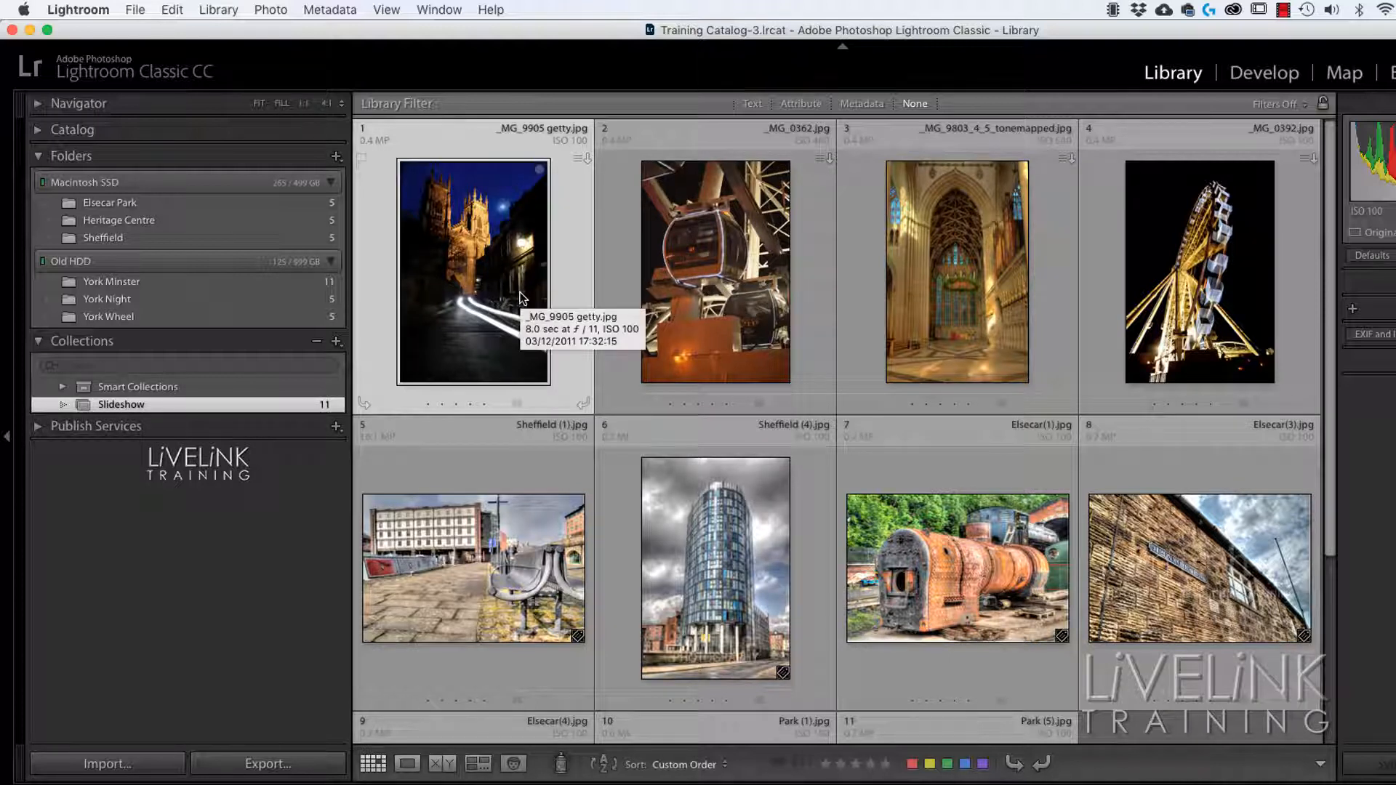
Remove _MG_9905 getty.jpg and Sheffield (1).jpg from the Slideshow collection, and check the Sheffield folder for the original photo.
key("BackSpace")
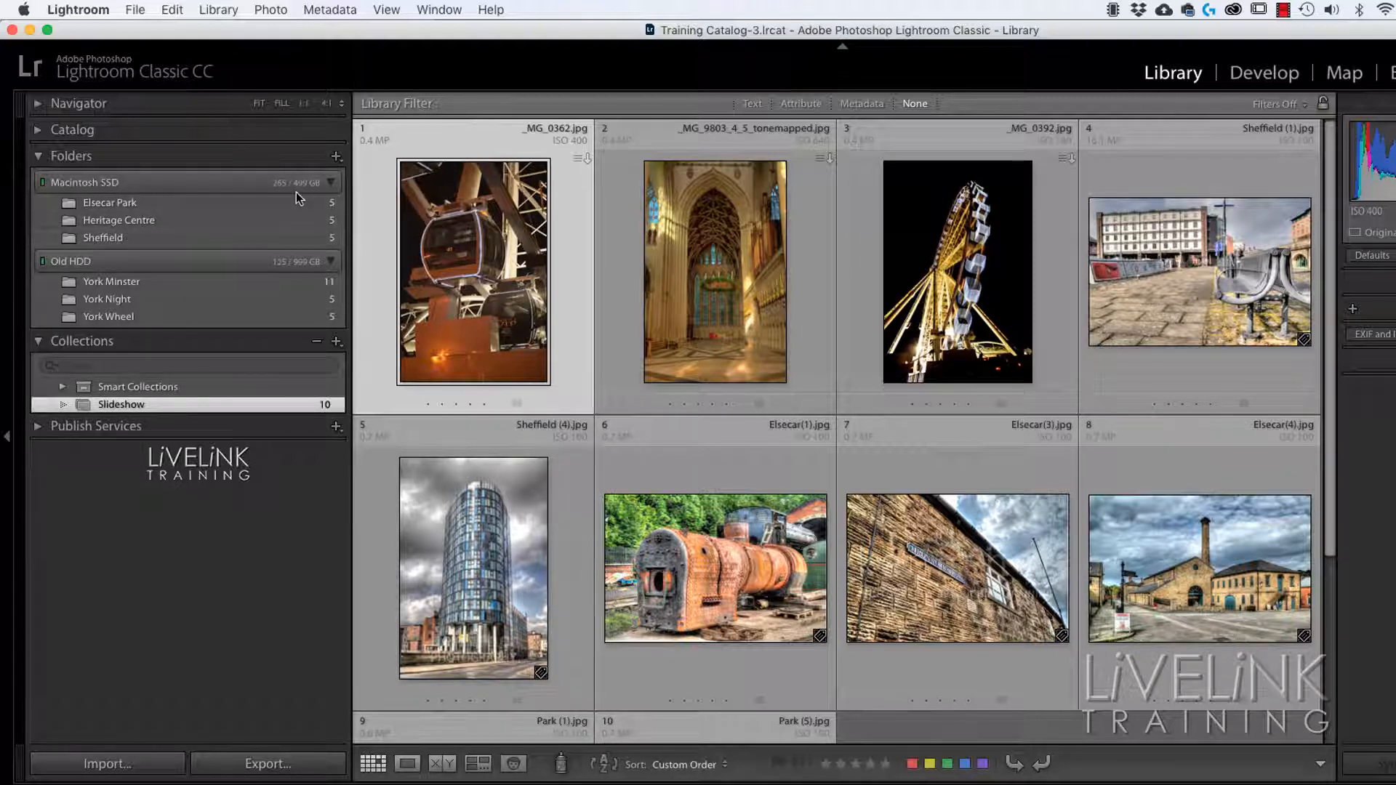
left_click(1198, 279)
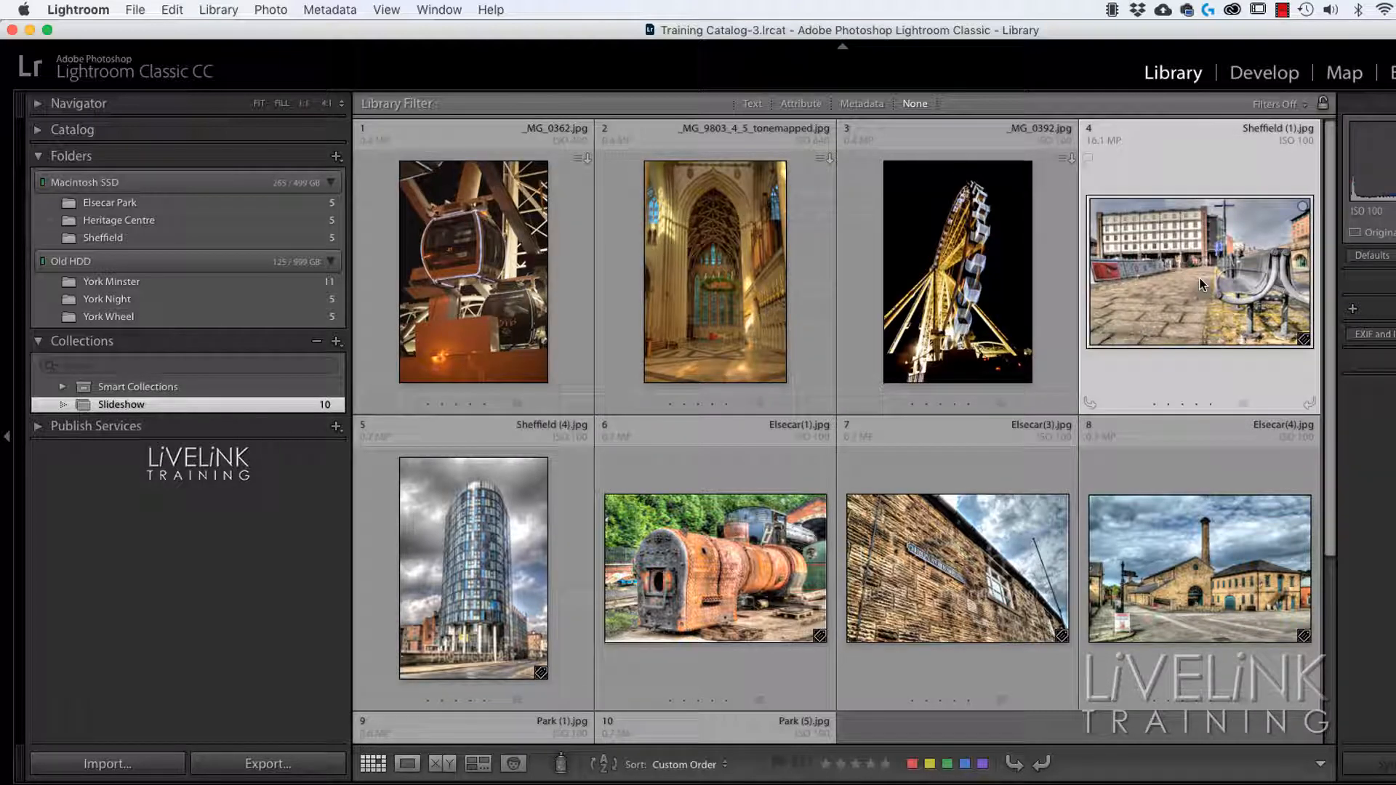
key("BackSpace")
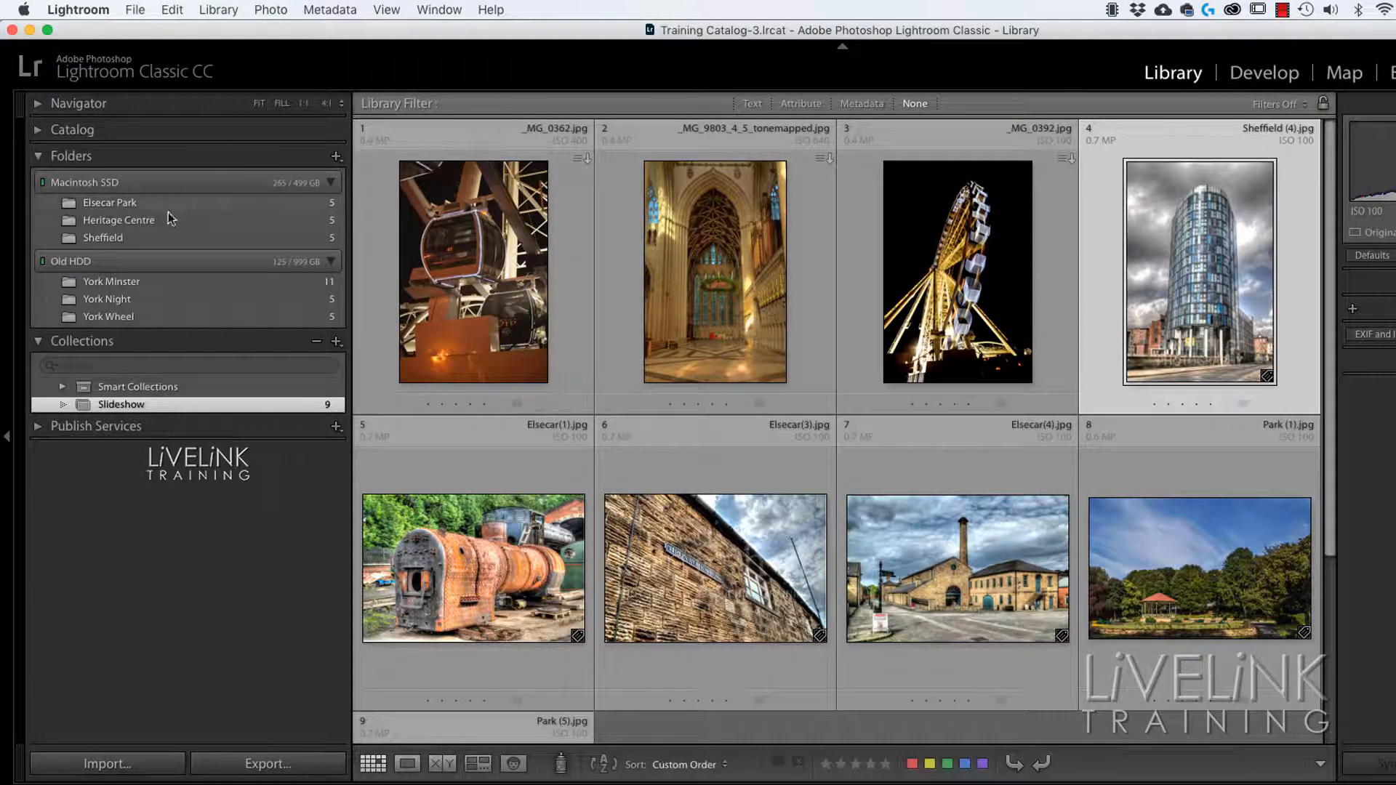
left_click(199, 237)
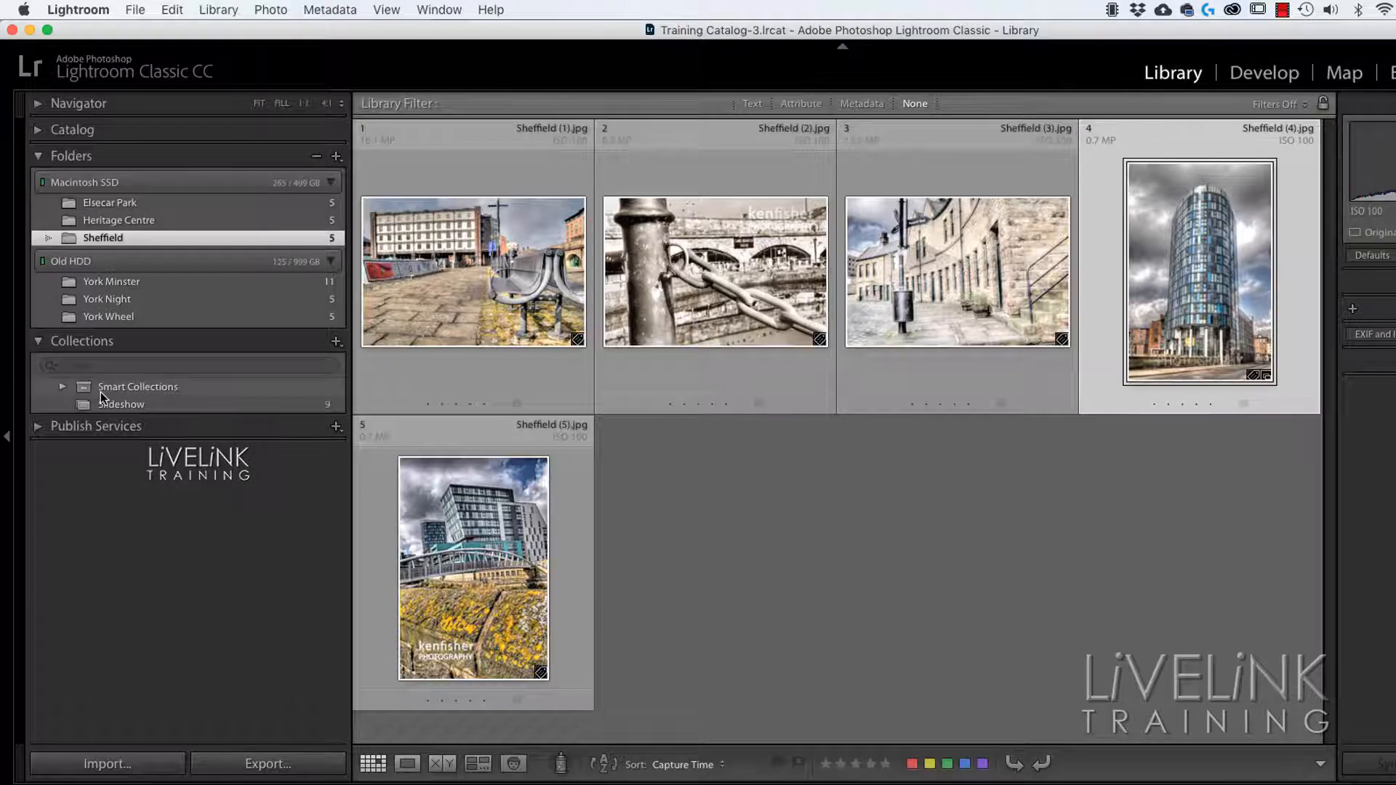
Return to the Slideshow collection and delete the whole collection from the catalog.
left_click(134, 404)
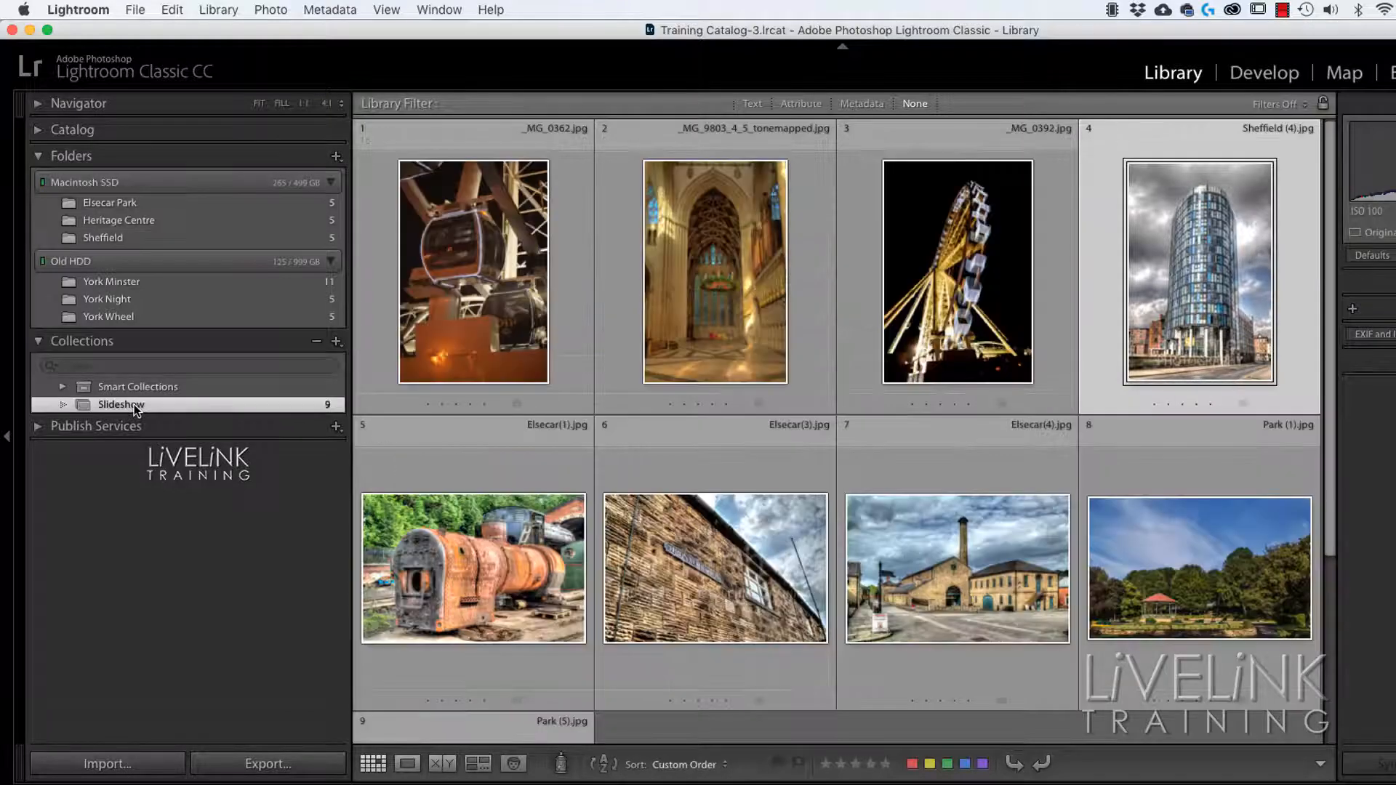
right_click(225, 405)
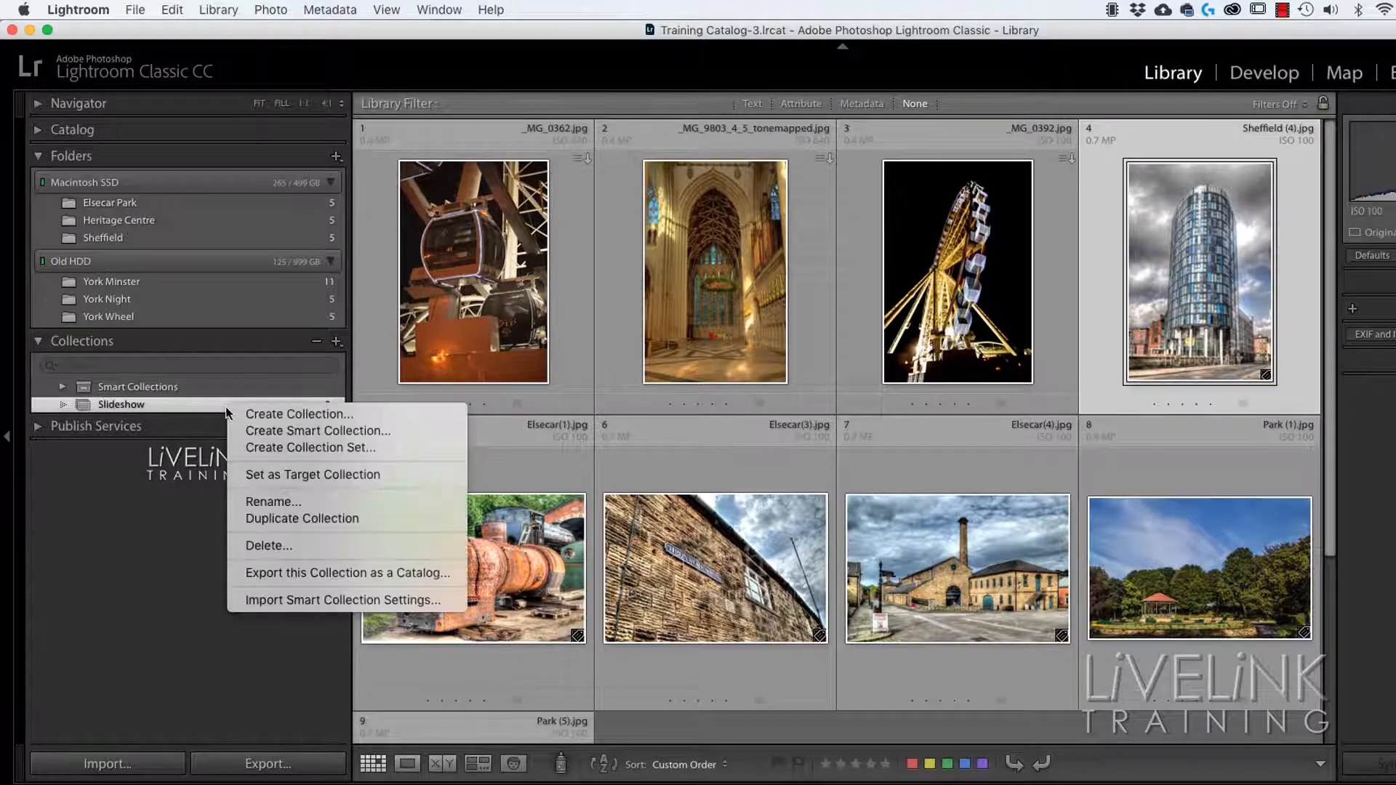
left_click(356, 548)
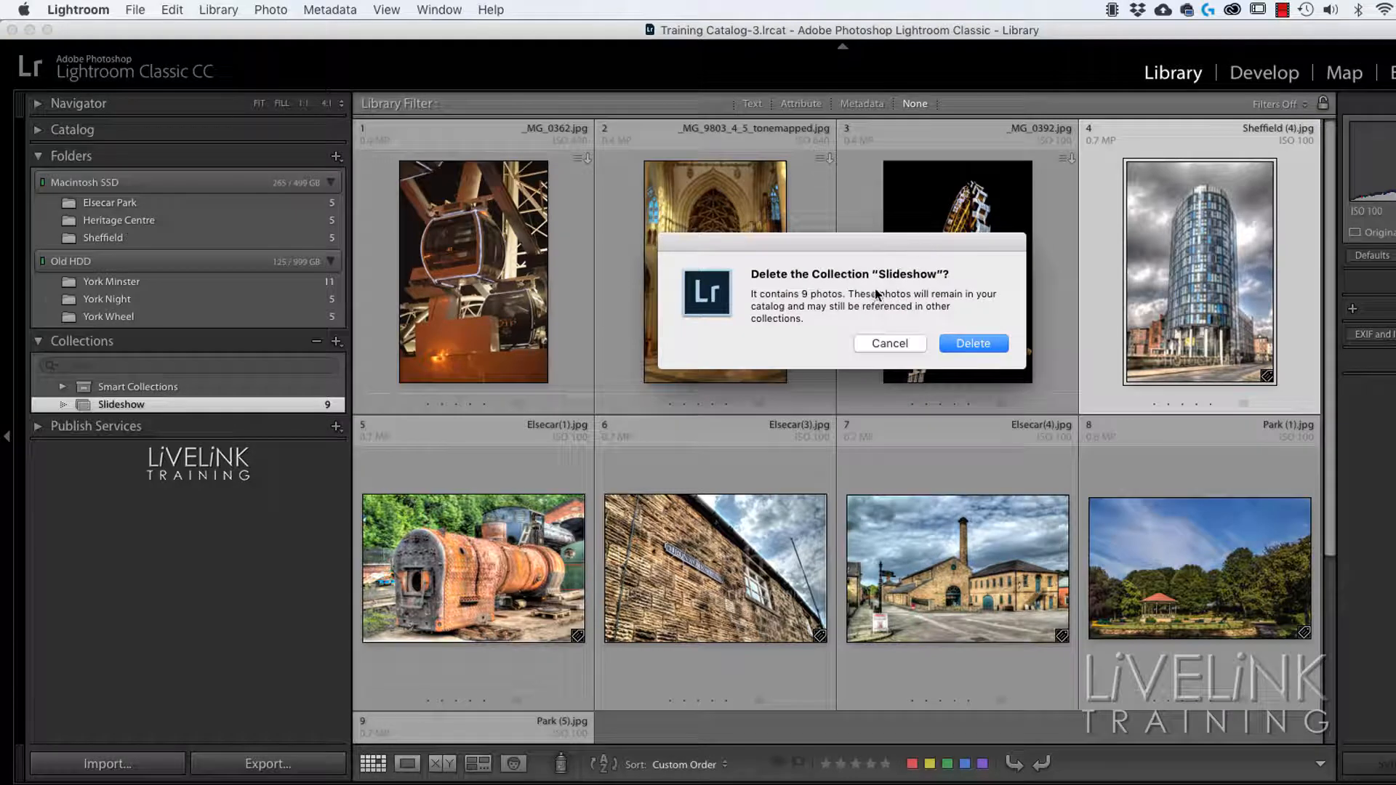
left_click(978, 343)
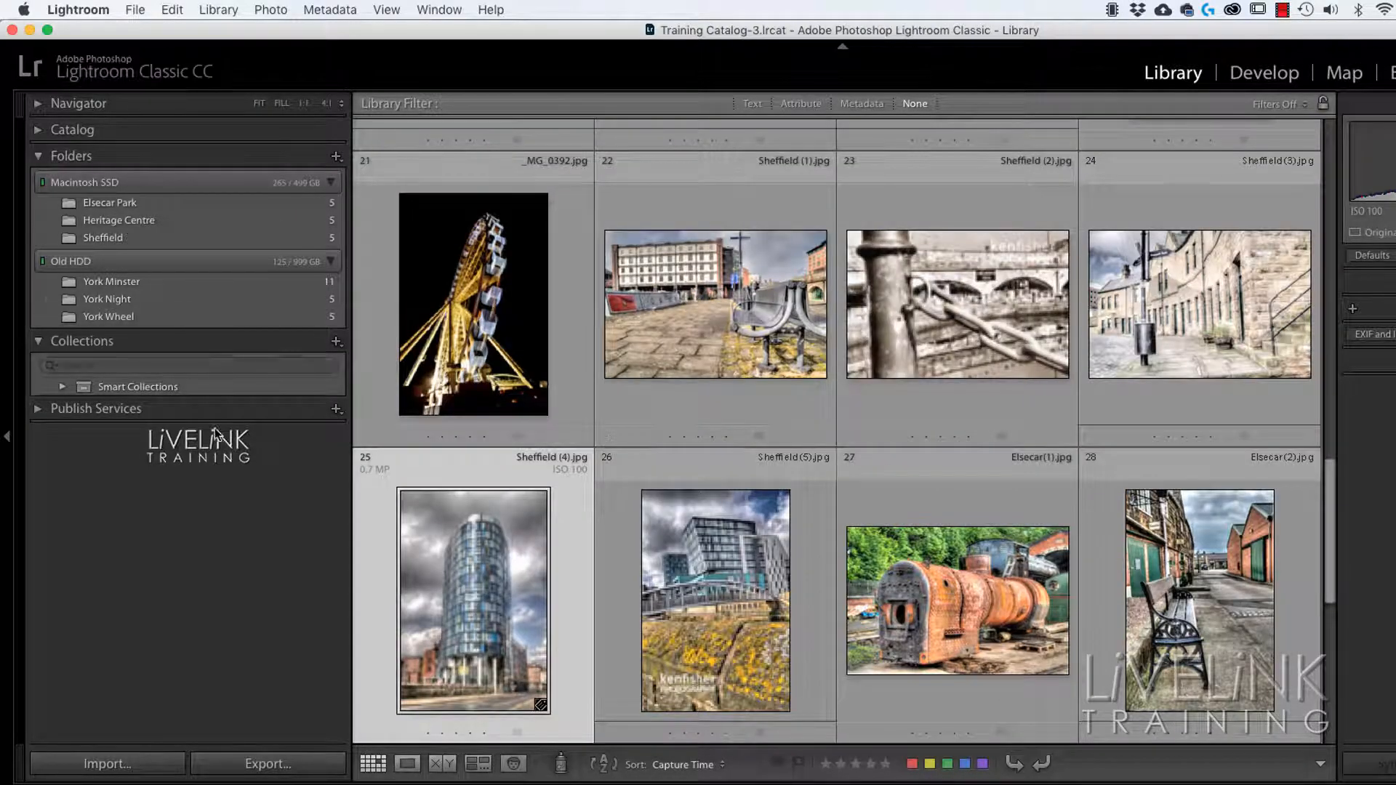